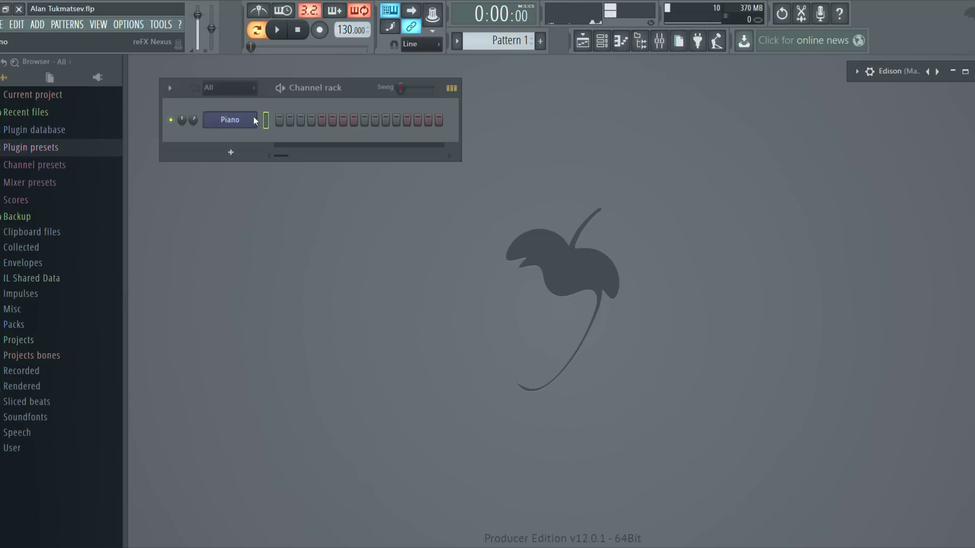
Step: Enter a C5, E5 and G5 chord on each of the four beats in the Piano channel's piano roll and play it back
left_click(230, 119)
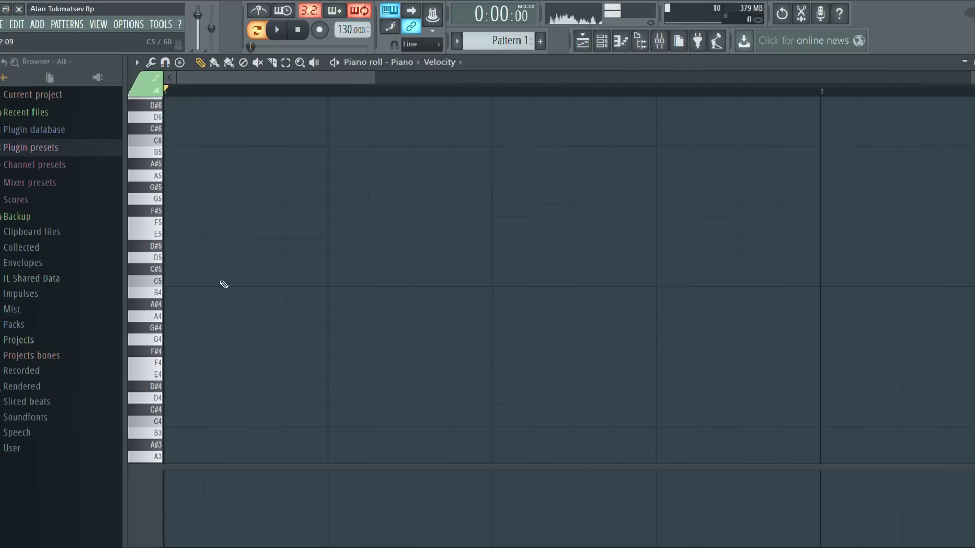
left_click_drag(201, 283, 122, 284)
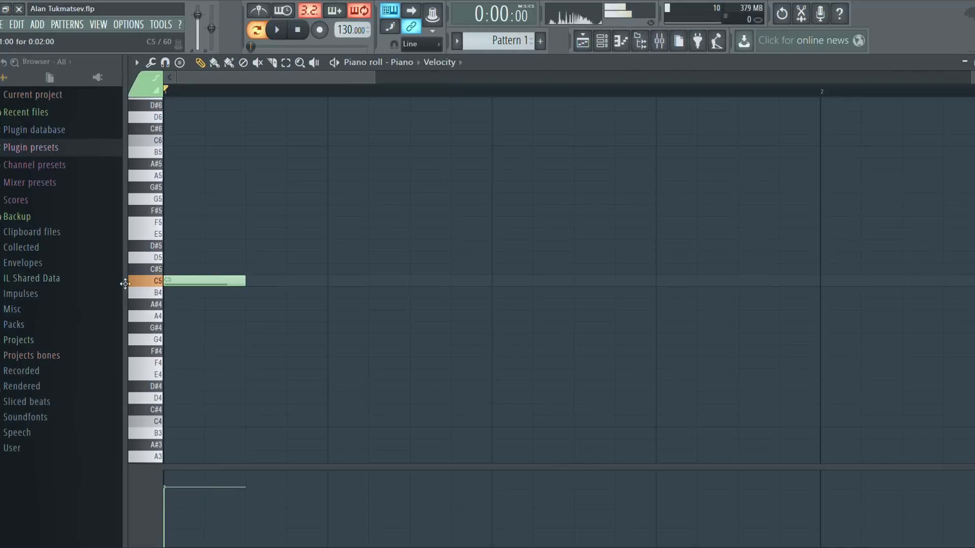
left_click(115, 282)
left_click(183, 234)
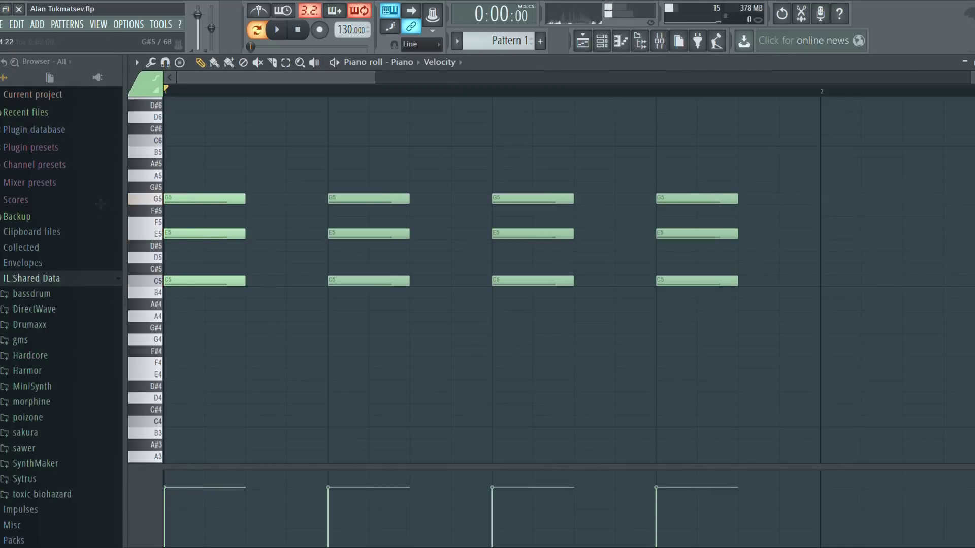
key("space")
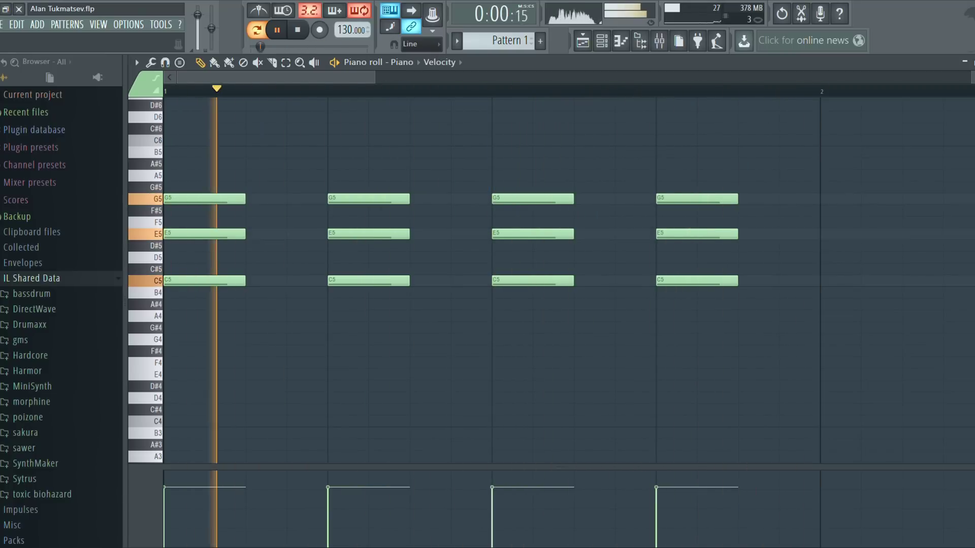
key("space")
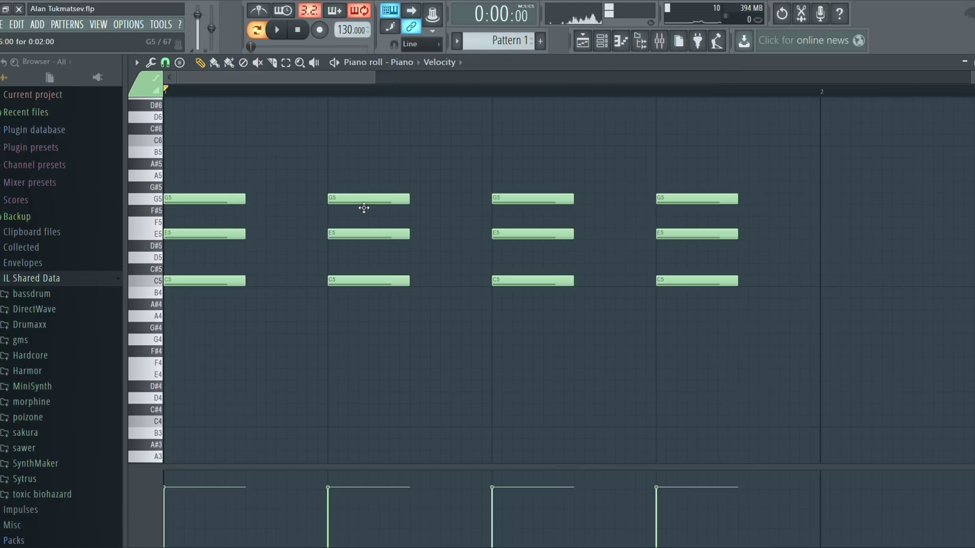
Step: Try to shift the second beat's G5 note slightly in time with coarse grid snapping
left_click_drag(353, 207, 281, 211)
left_click_drag(157, 172, 279, 166)
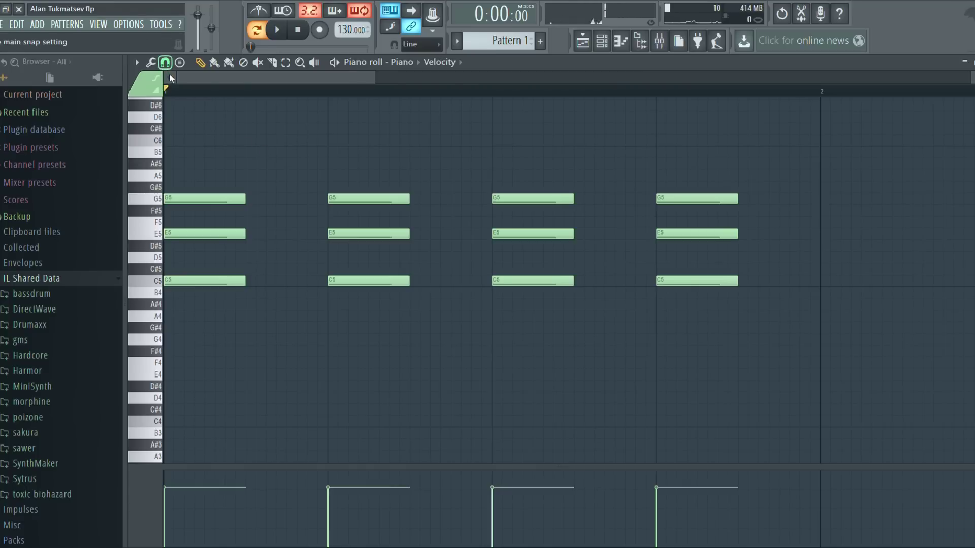
mouse_move(366, 202)
left_mouse_down()
mouse_move(327, 205)
mouse_move(395, 212)
mouse_move(371, 212)
left_mouse_up()
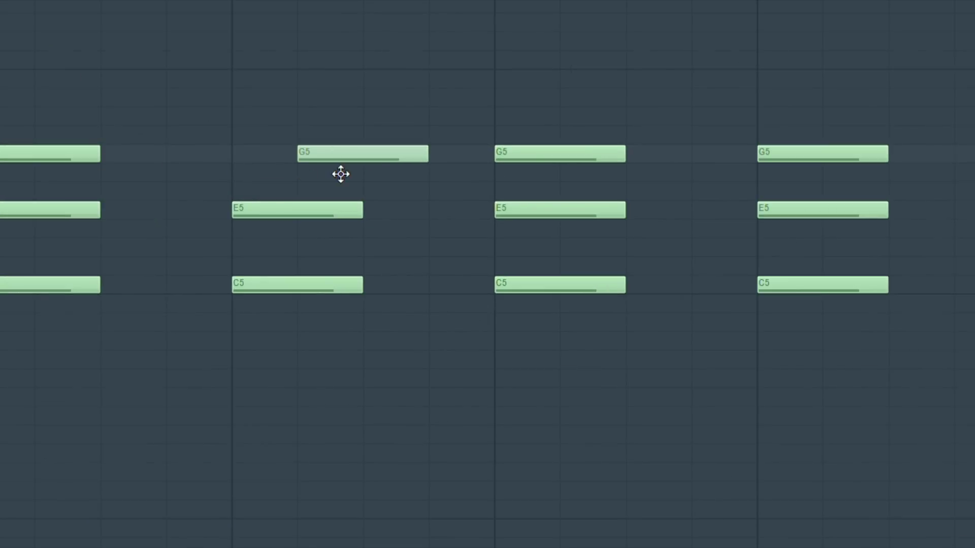
left_click_drag(300, 175, 320, 174)
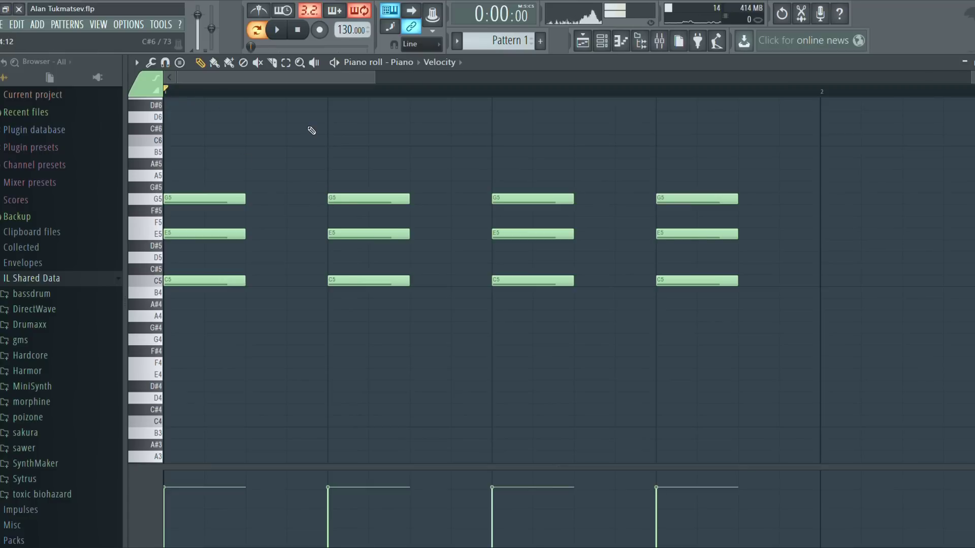
Step: Switch the piano roll's snap to a finer setting for free note placement and try lower and medium velocities on the first chord
left_click(165, 62)
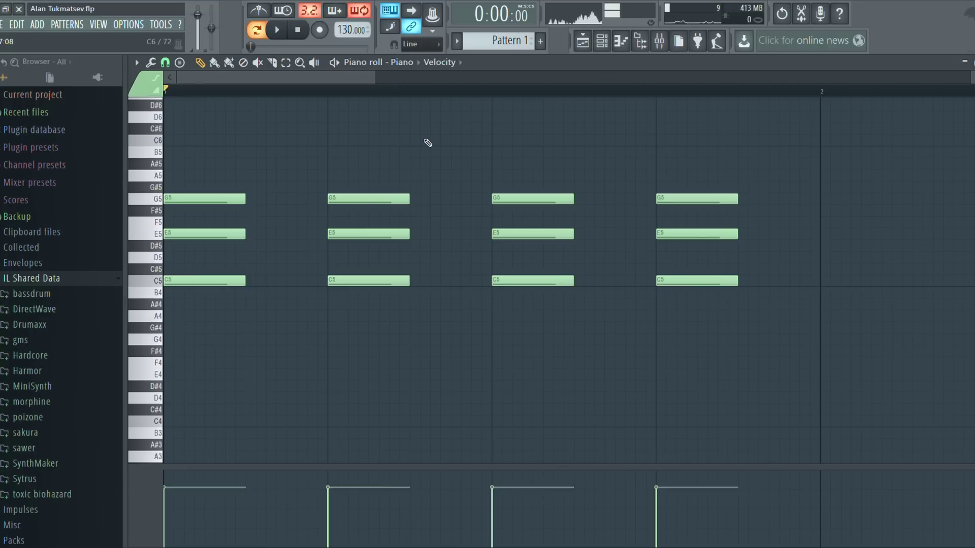
left_click_drag(375, 78, 340, 89)
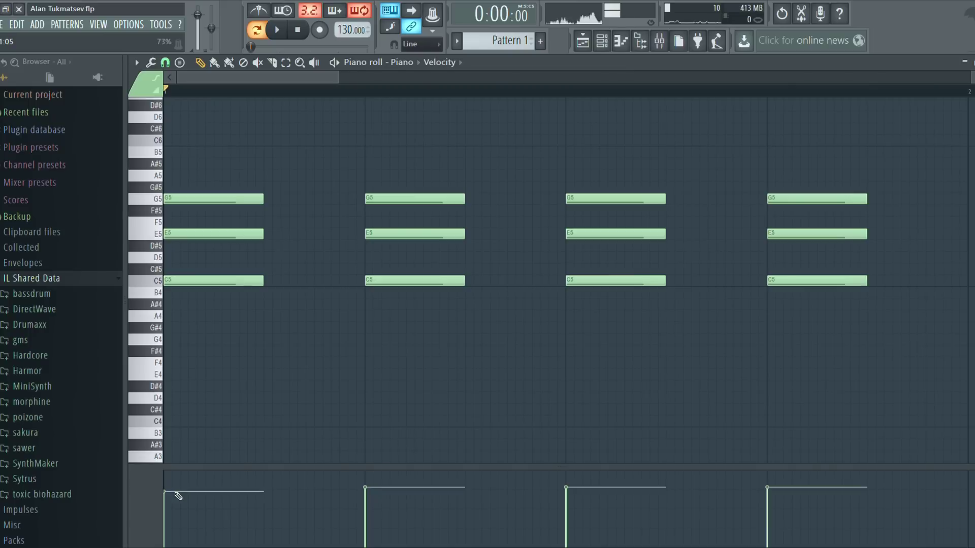
left_click_drag(60, 448, 61, 516)
left_click_drag(178, 530, 177, 530)
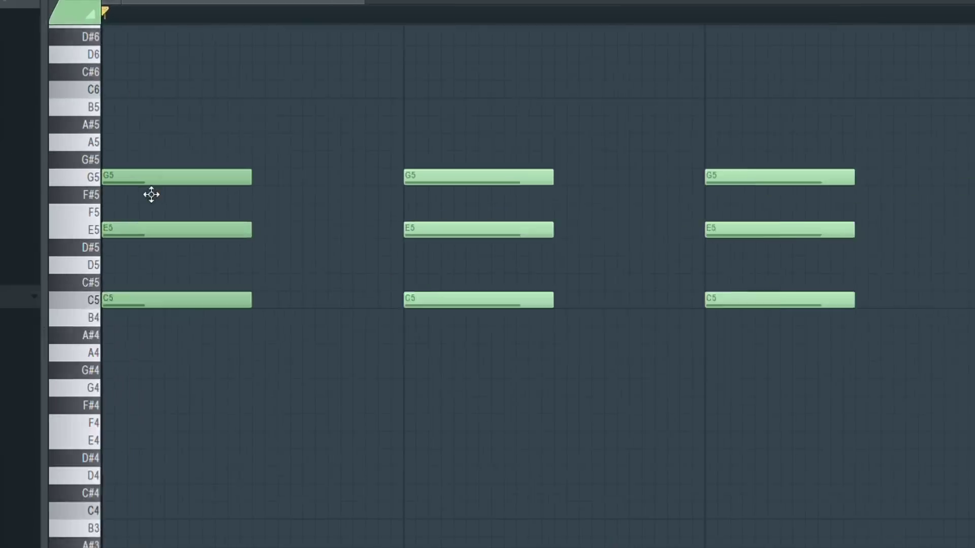
mouse_move(71, 547)
left_mouse_down()
mouse_move(71, 533)
mouse_move(71, 541)
left_mouse_up()
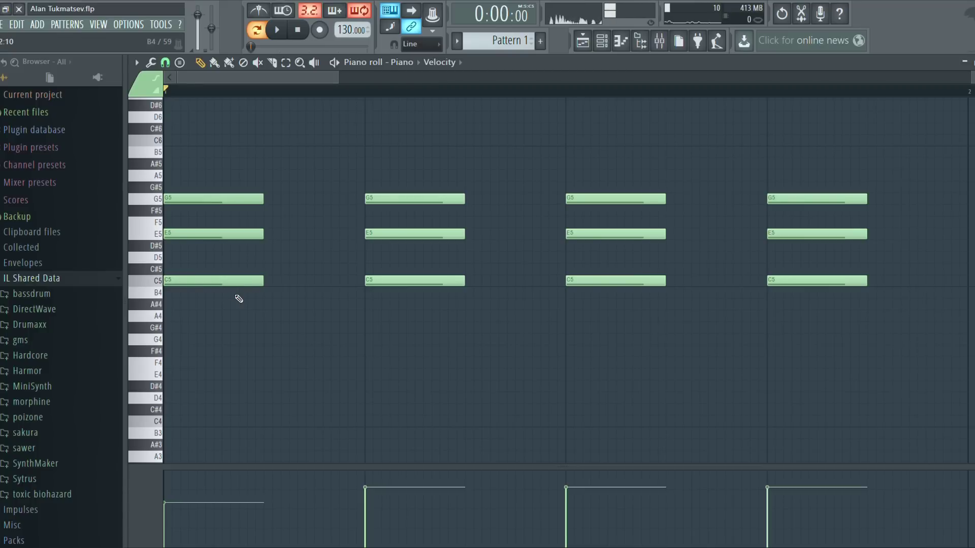
Step: Select all three notes of the first chord, lower their velocity well below the other chords and play the result
left_click_drag(239, 306, 232, 269, "ctrl")
mouse_move(182, 513)
left_mouse_down()
mouse_move(183, 530)
mouse_move(181, 490)
mouse_move(185, 517)
mouse_move(184, 507)
left_mouse_up()
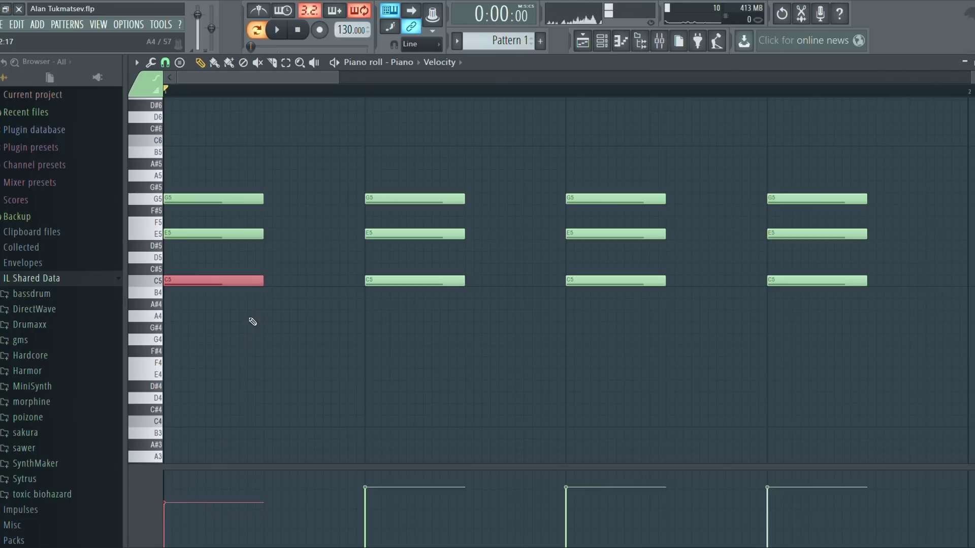
left_click_drag(286, 330, 244, 195)
left_click_drag(204, 540, 193, 533)
key("space")
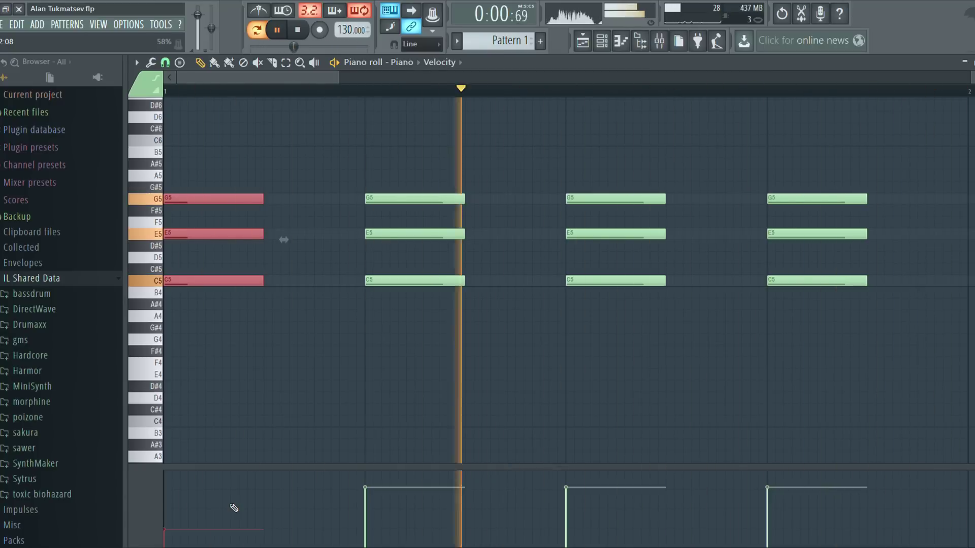
key("space")
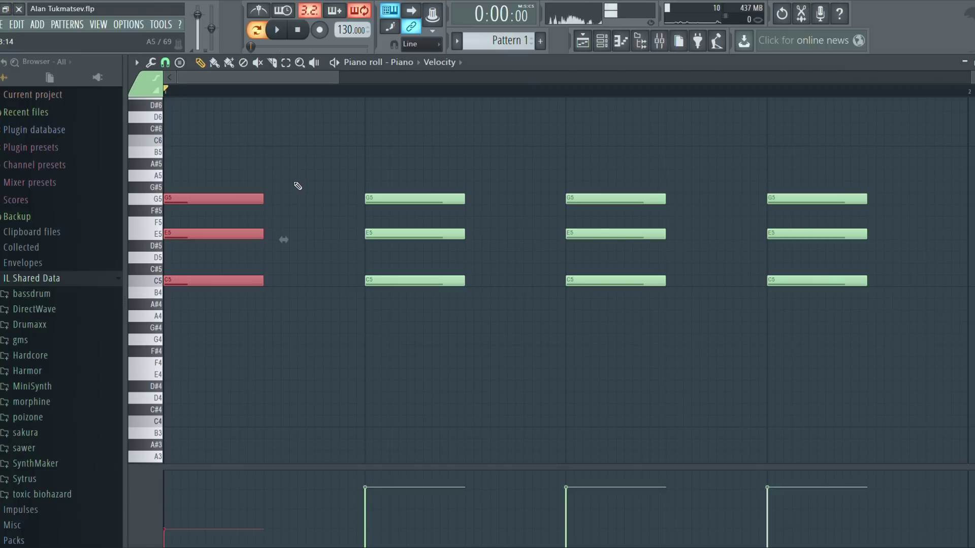
Step: Deselect the notes and raise the first chord's velocity to just below that of the other chords
key("ctrl+d")
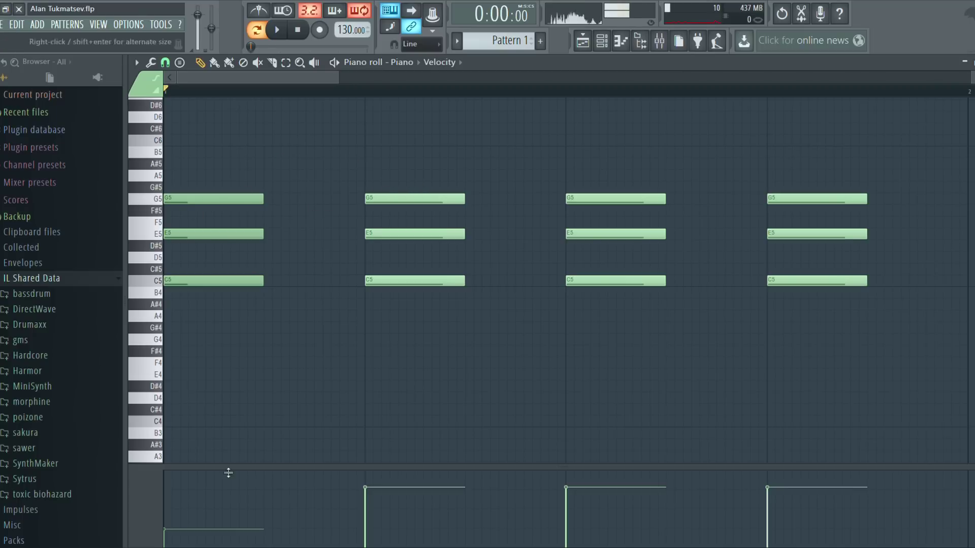
mouse_move(196, 518)
left_mouse_down()
mouse_move(196, 505)
mouse_move(178, 507)
left_mouse_up()
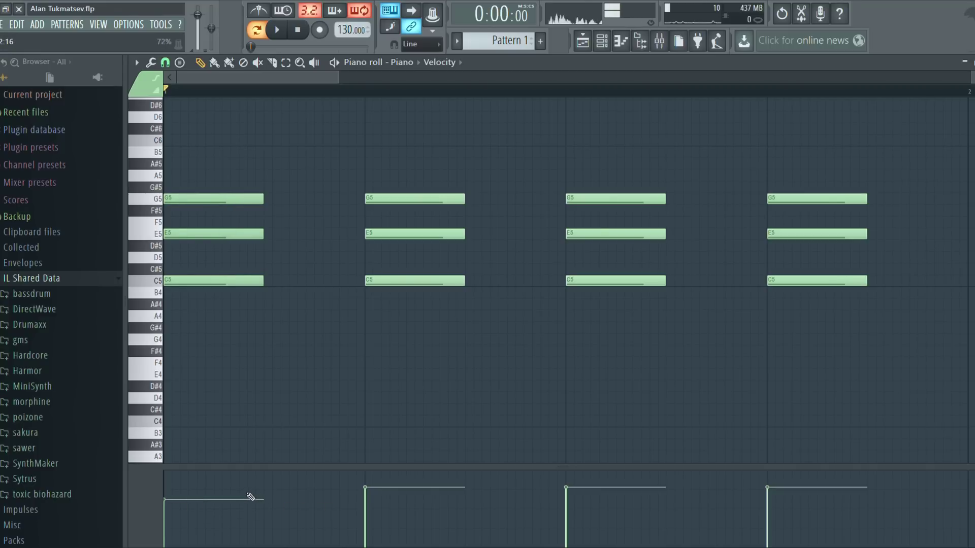
left_click_drag(228, 498, 176, 501)
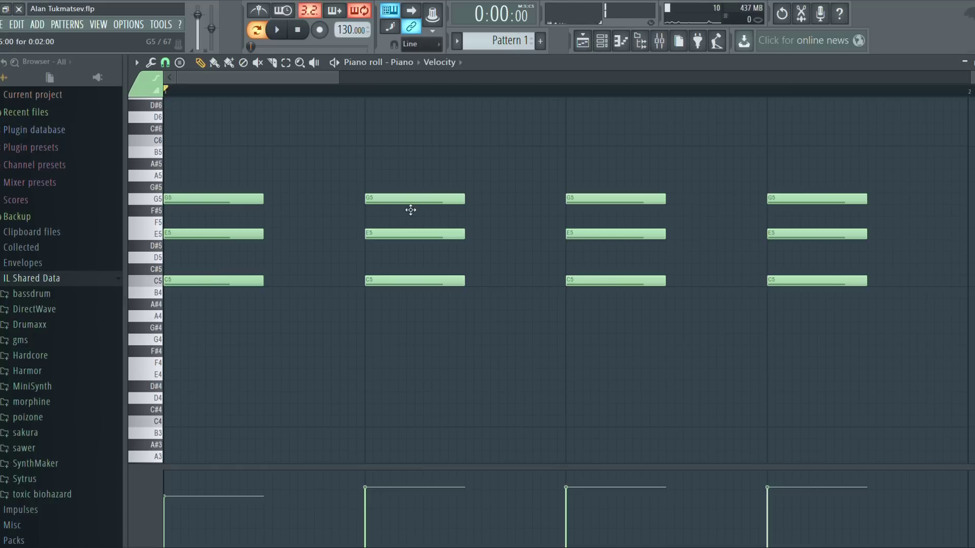
Step: Nudge the second chord's G5 slightly earlier and its E5 slightly later, and listen to the offset timing
left_click_drag(404, 207, 401, 208)
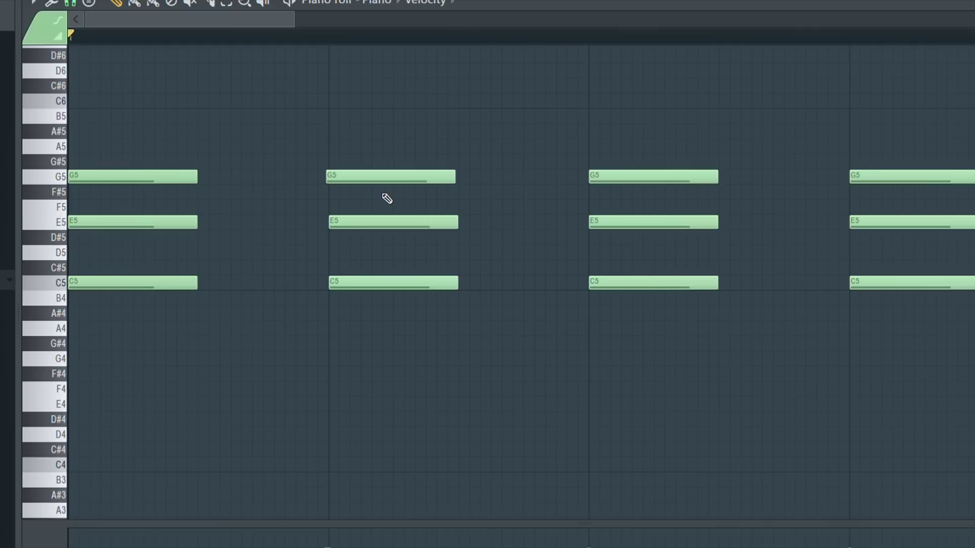
left_click_drag(302, 24, 253, 24)
left_click_drag(419, 233, 427, 233)
key("space")
key("space")
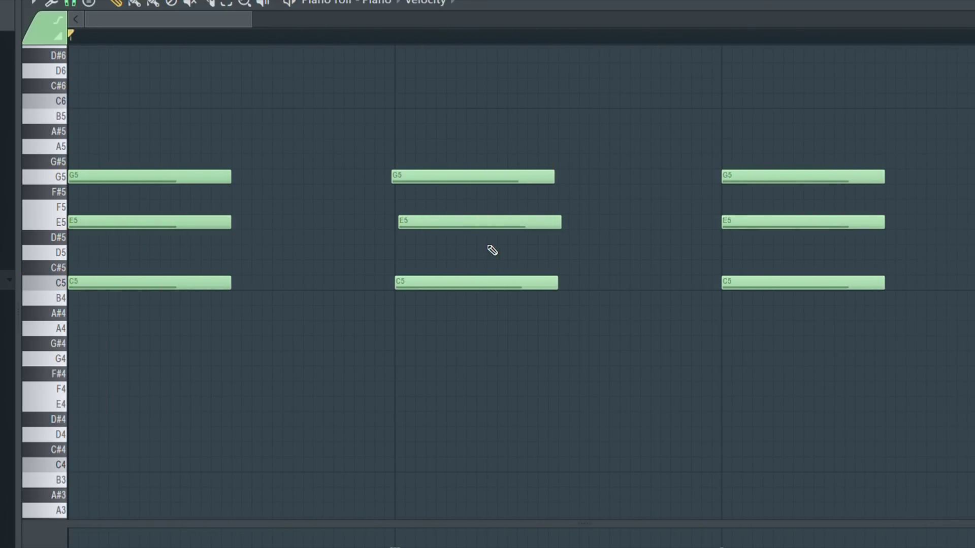
key("space")
key("space")
Step: Offset the third and fourth chords by moving both G5 notes slightly later, both E5 notes slightly earlier and the last C5 slightly later
left_click_drag(760, 178, 765, 178)
left_click_drag(750, 229, 747, 226)
left_click_drag(244, 20, 282, 19)
left_click_drag(838, 186, 841, 186)
mouse_move(833, 236)
left_mouse_down()
mouse_move(862, 239)
mouse_move(831, 239)
left_mouse_up()
left_click_drag(822, 282, 826, 288)
key("space")
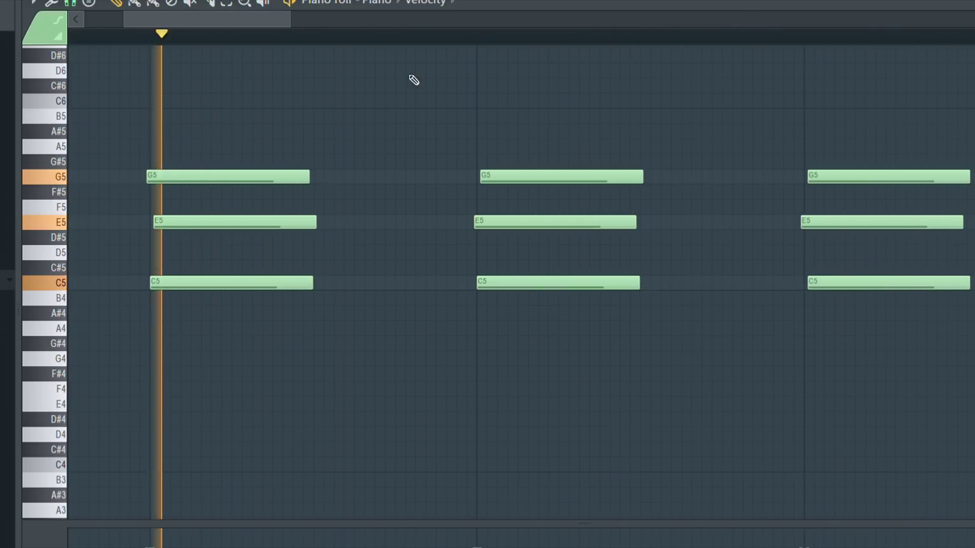
Step: Nudge the first chord's E5 and G5 notes slightly later and play back the whole bar
left_click_drag(235, 21, 193, 24)
key("space")
left_click_drag(95, 225, 99, 228)
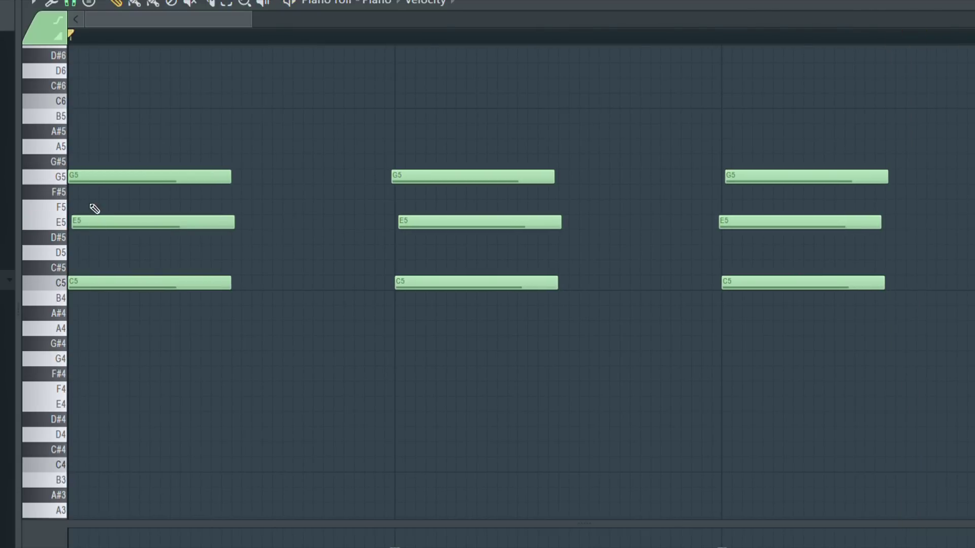
key("space")
left_click_drag(100, 181, 105, 181)
key("space")
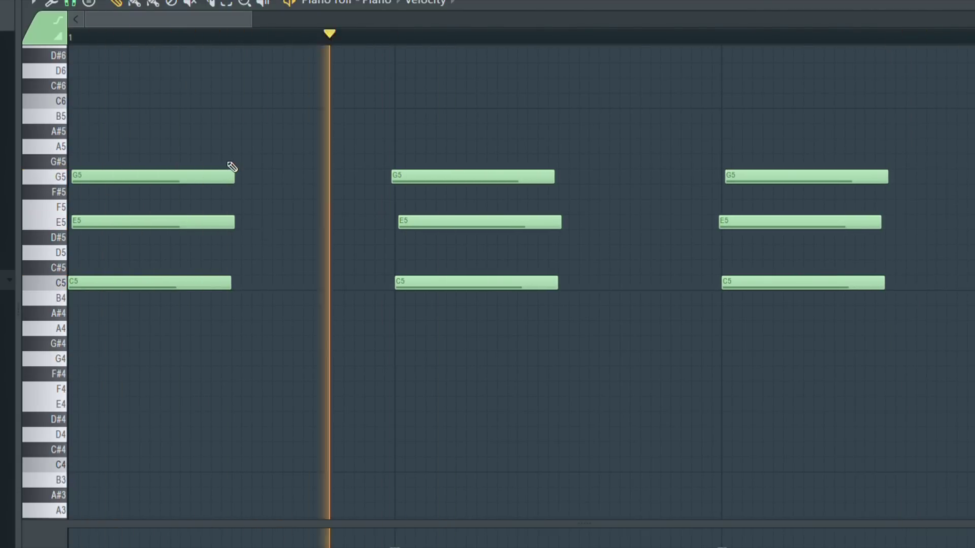
left_click_drag(257, 22, 536, 19)
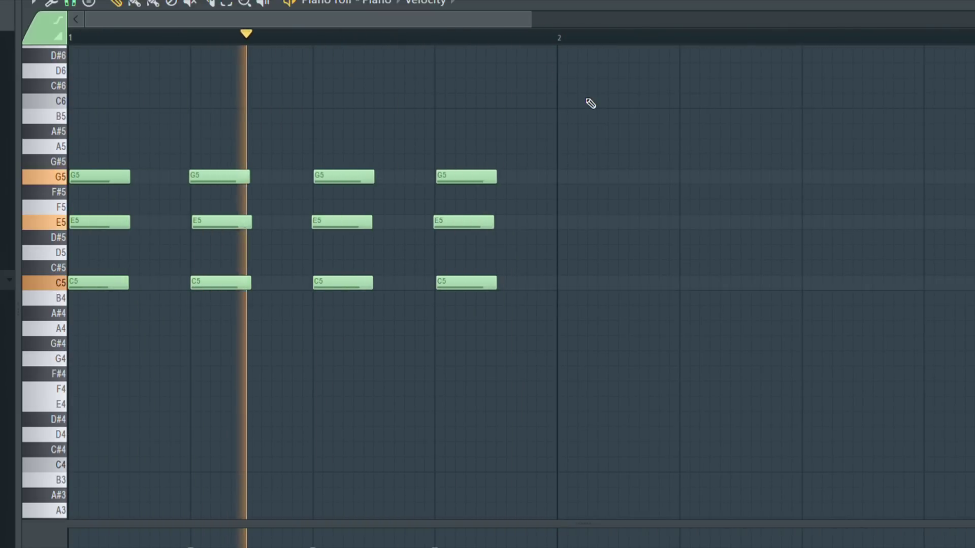
key("space")
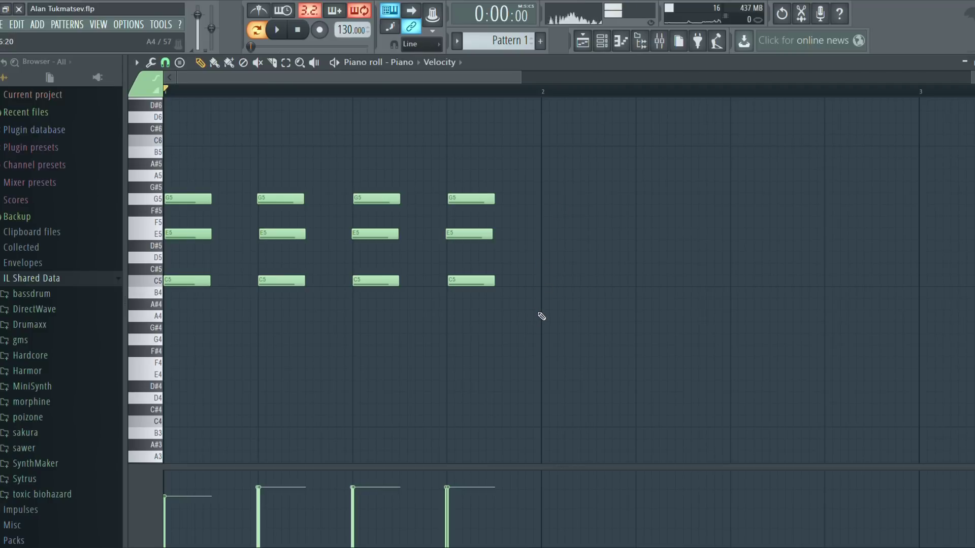
Step: Select the four C5 notes, lower their velocities to varied levels below the upper notes and play the pattern
left_click_drag(555, 314, 164, 278)
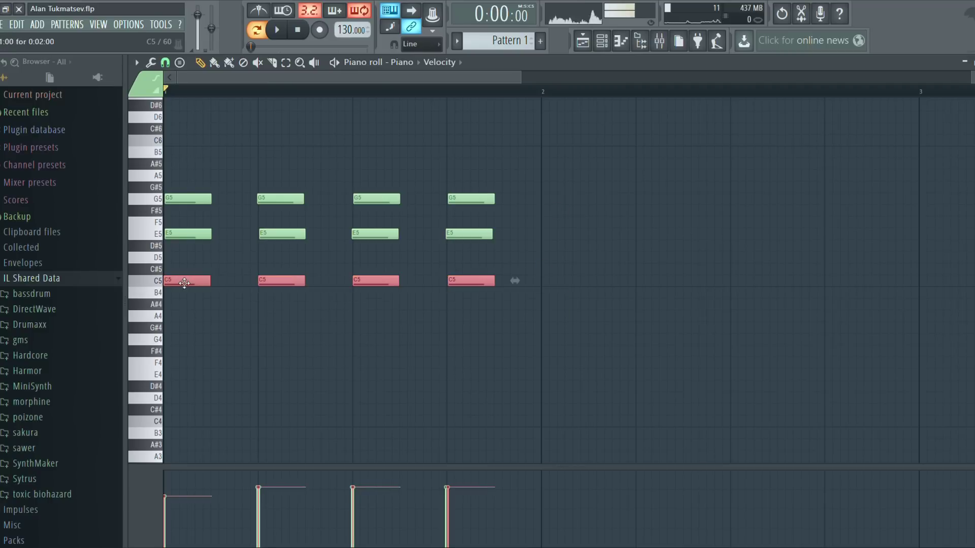
left_click_drag(174, 524, 174, 518)
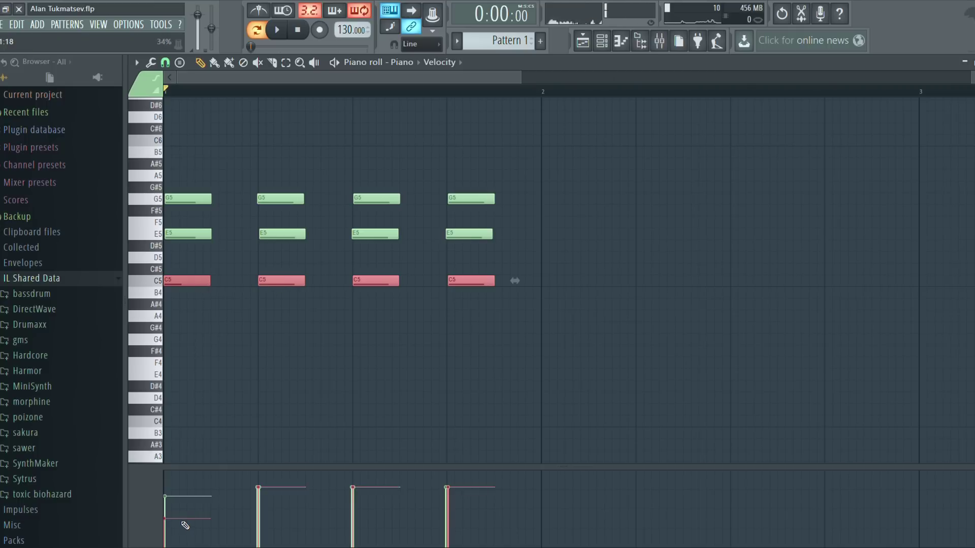
left_click(258, 520)
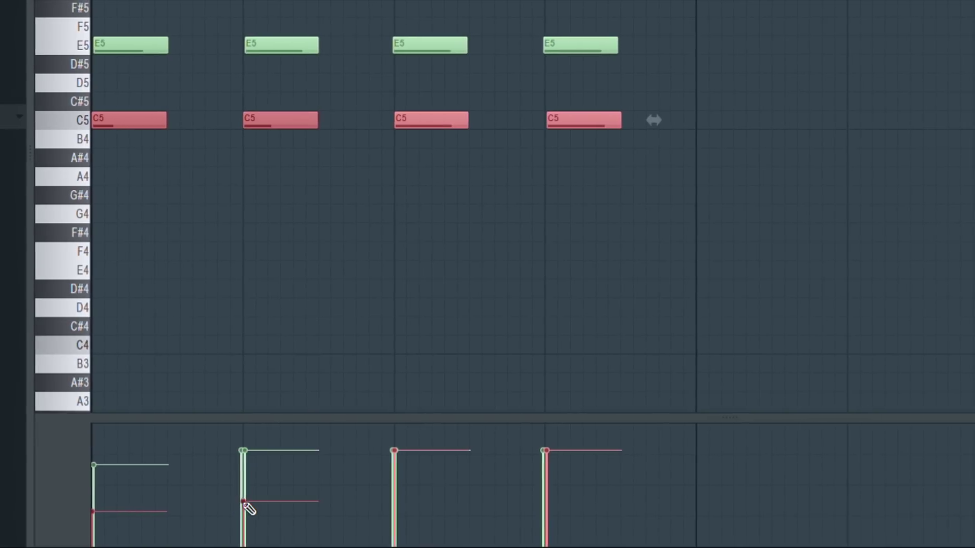
left_click(390, 516)
left_click(544, 504)
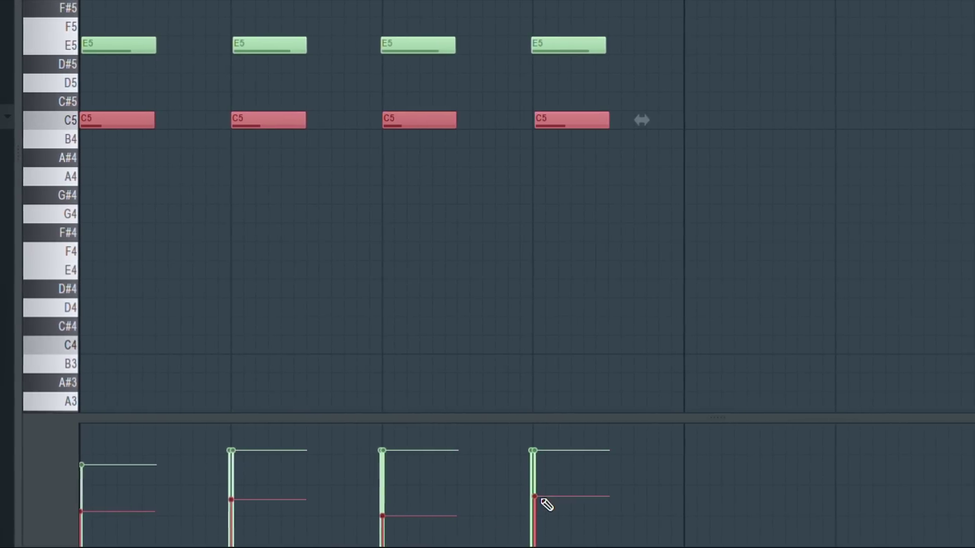
key("space")
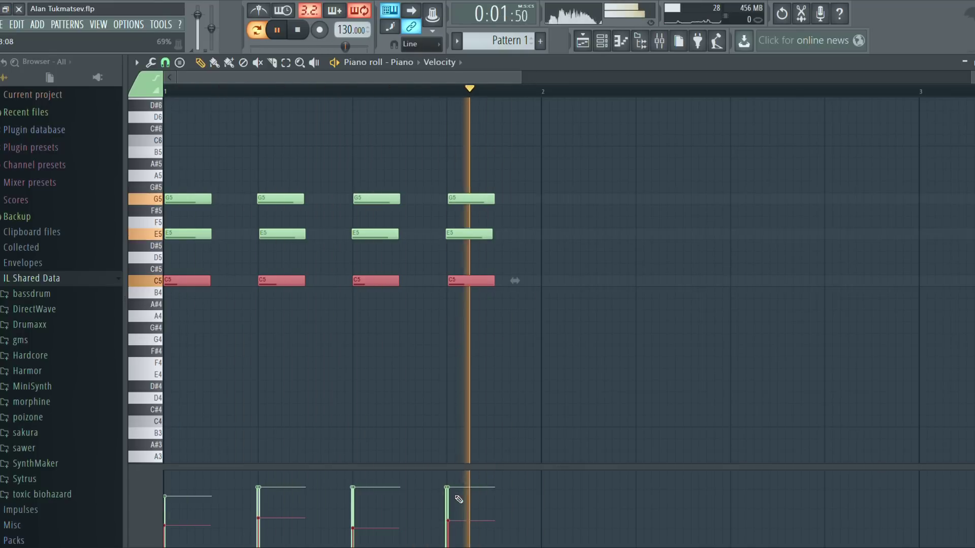
key("space")
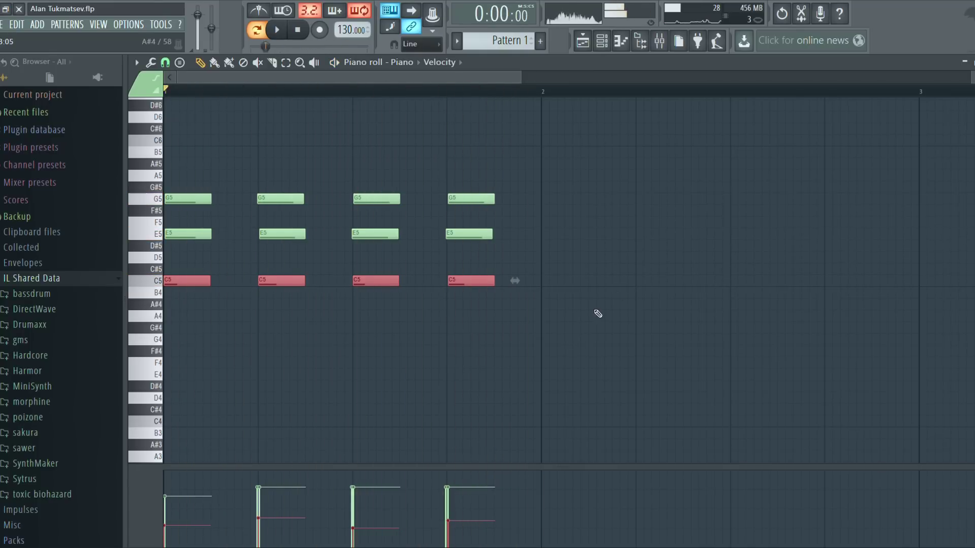
Step: Select the four E5 notes, lower their velocities to differing levels from beat to beat and play the pattern
left_click_drag(565, 241, 204, 249)
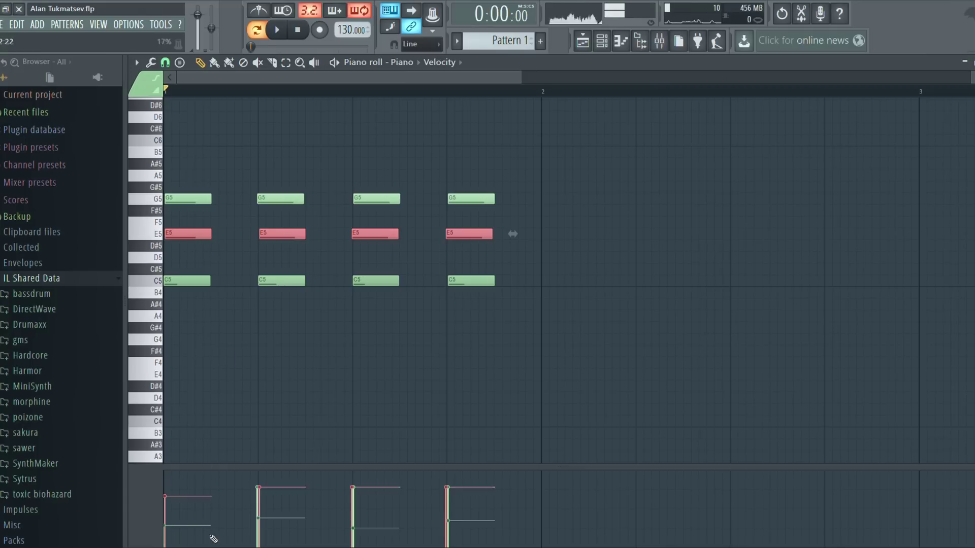
left_click(172, 518)
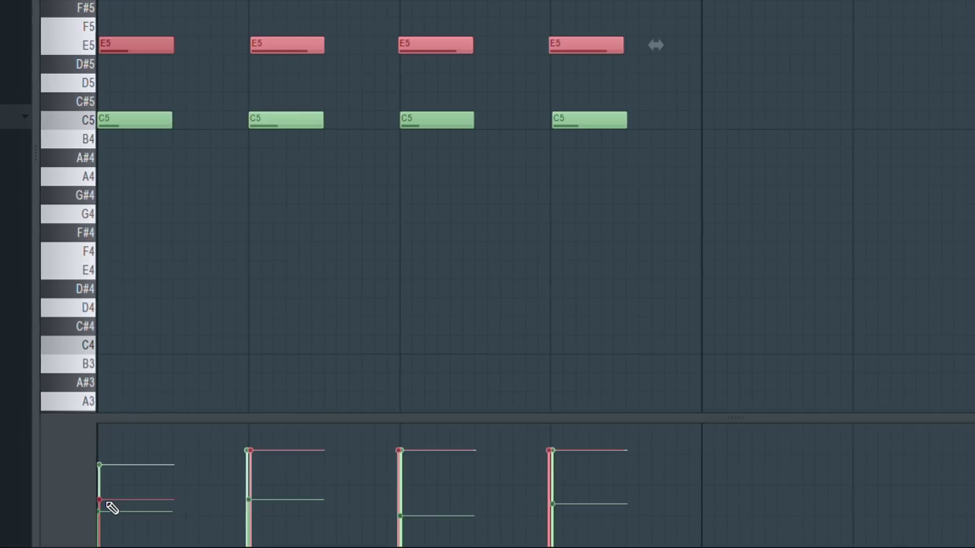
left_click(264, 525)
left_click(394, 496)
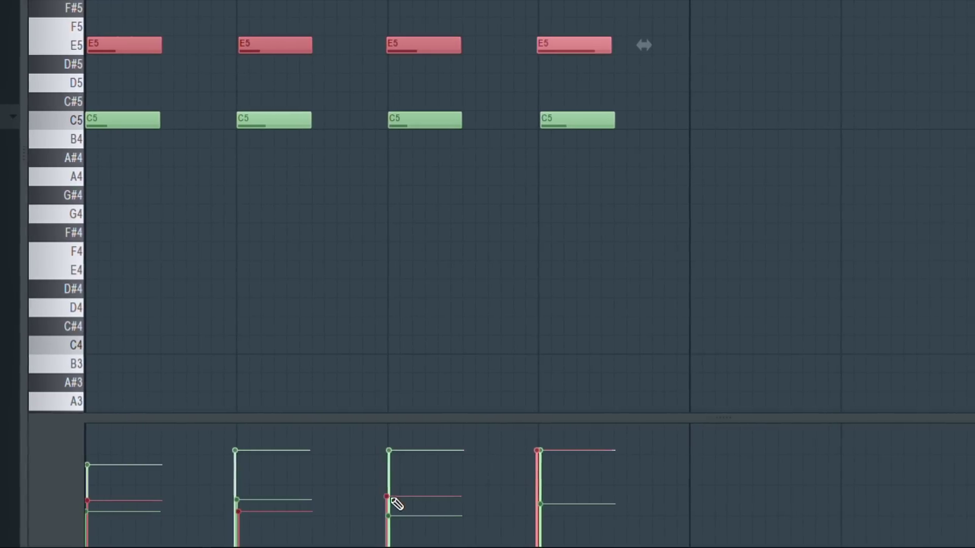
left_click(543, 518)
key("space")
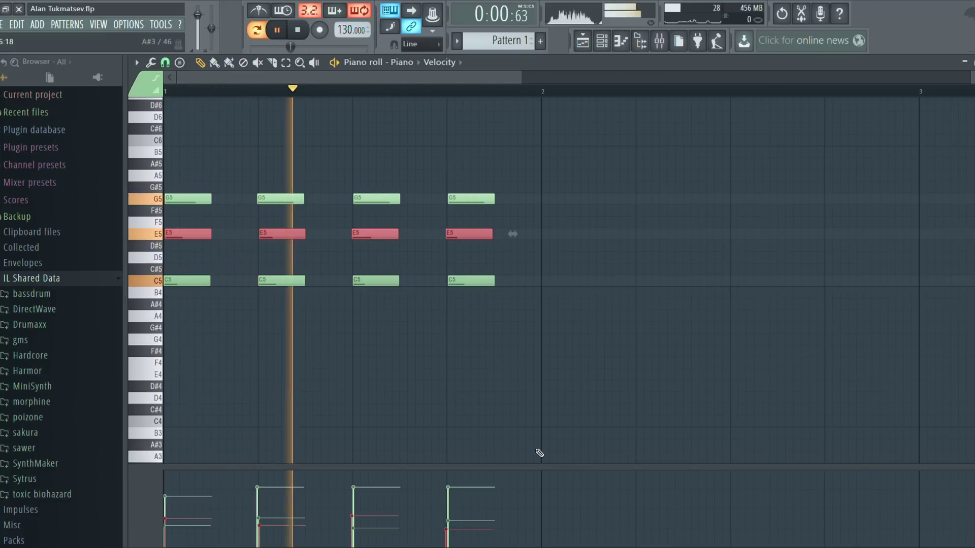
Step: Select the four G5 notes, lower their velocities to varied levels near the other chord notes and play the pattern
key("space")
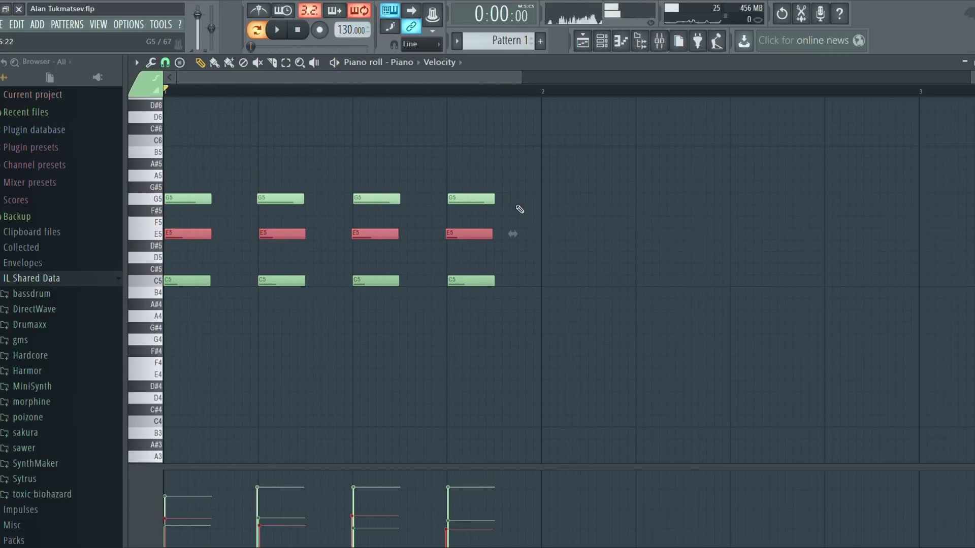
left_click_drag(517, 215, 167, 191)
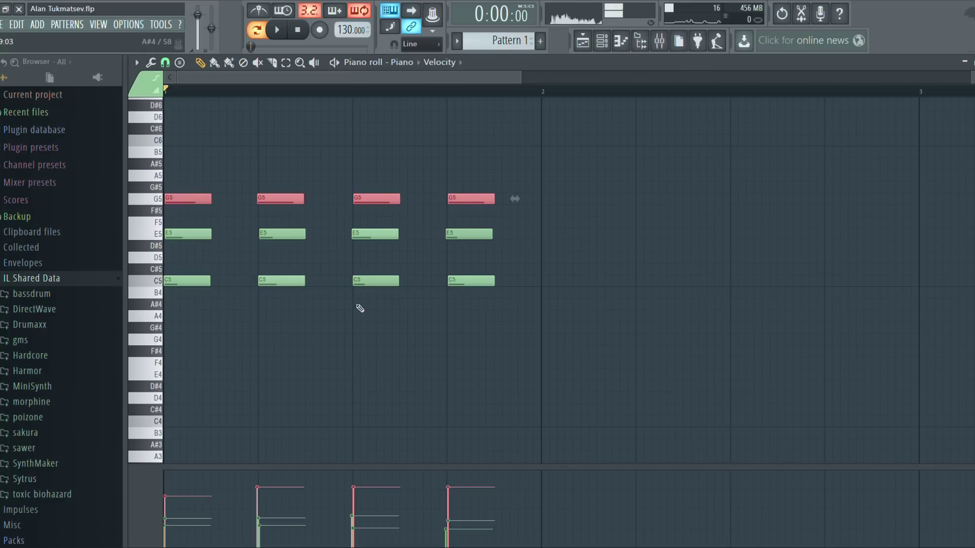
left_click_drag(168, 534, 405, 534)
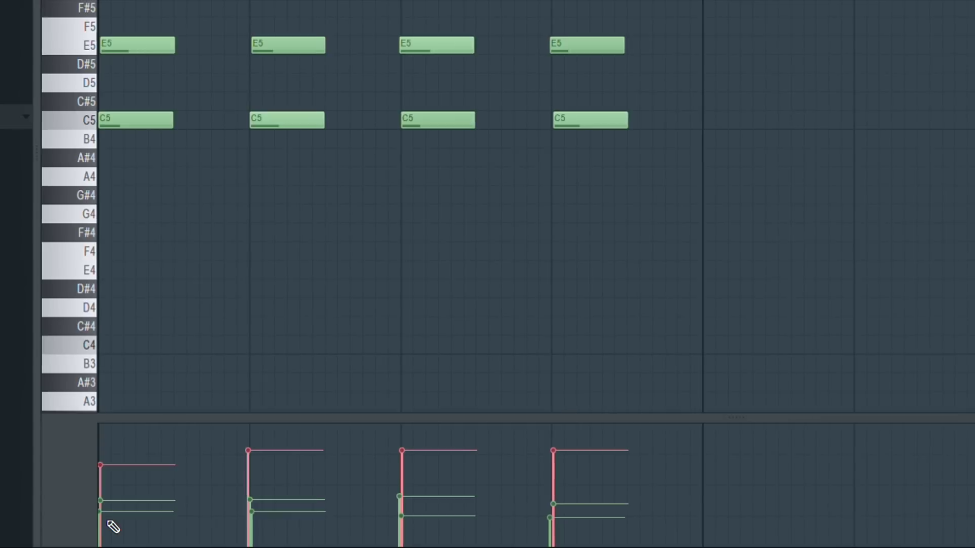
left_click_drag(475, 523, 644, 522)
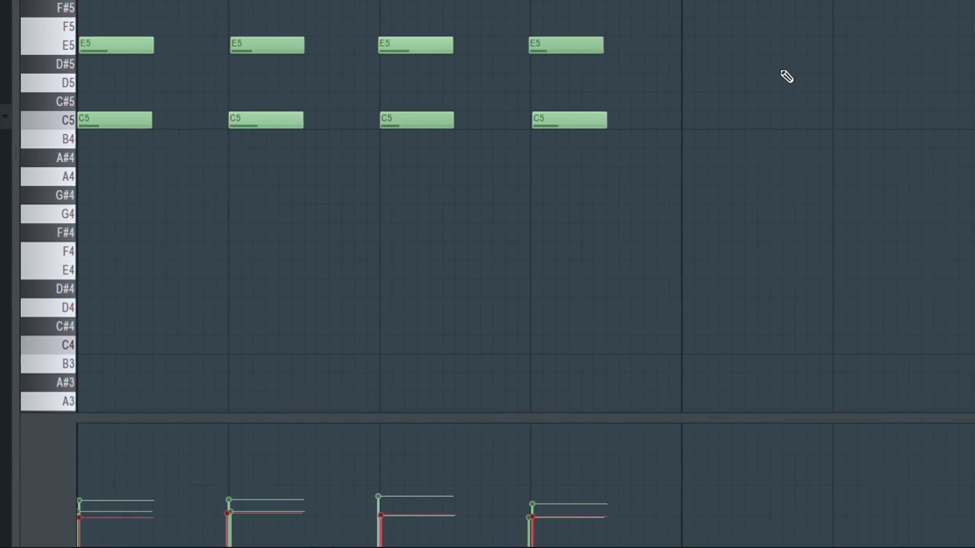
key("space")
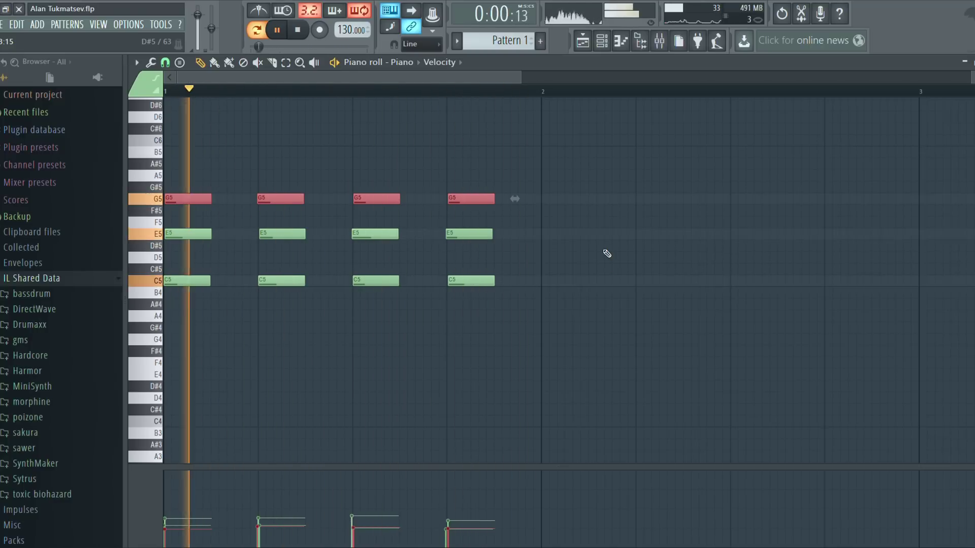
key("space")
Step: Select the four E5 notes, lower their velocities further to uneven levels, play the pattern and clear the selection
left_click_drag(497, 258, 183, 242)
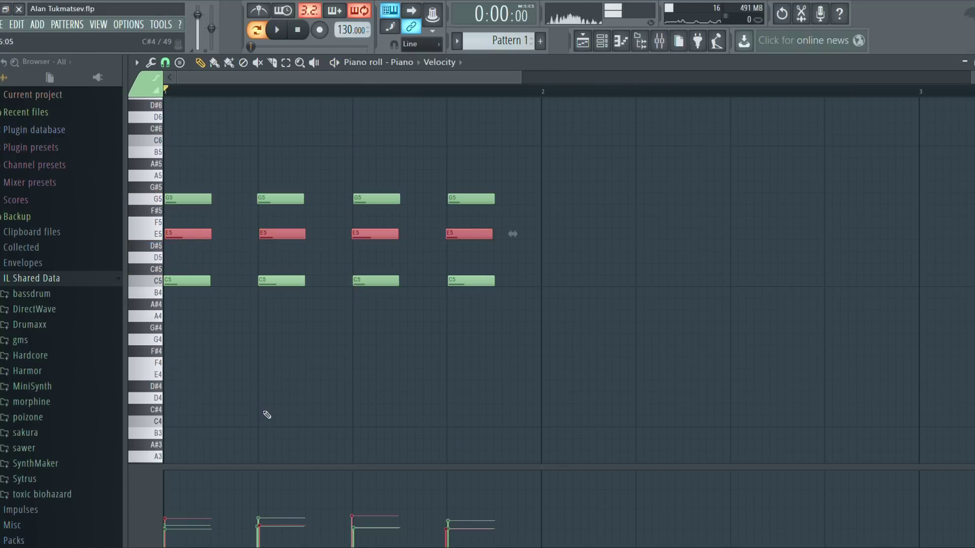
left_click(172, 527)
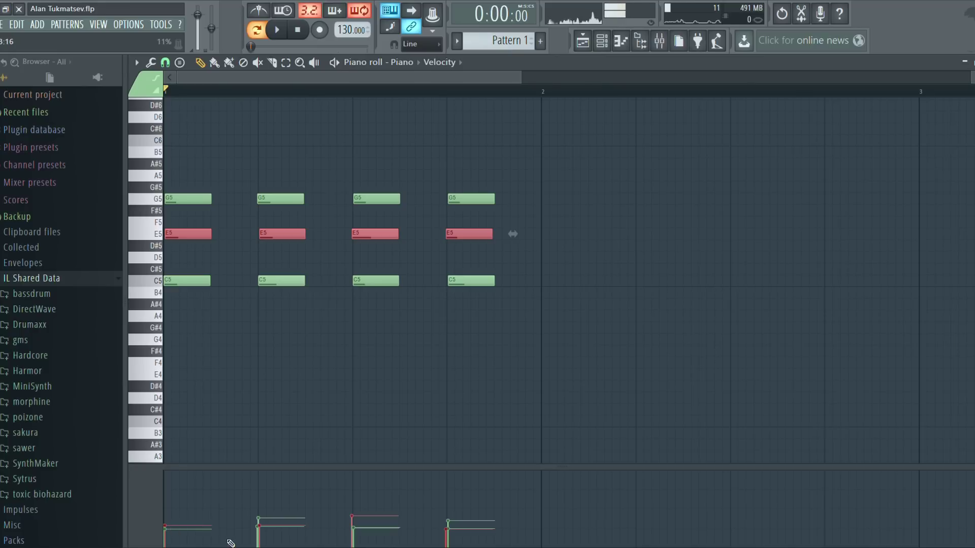
left_click(353, 528)
left_click(447, 533)
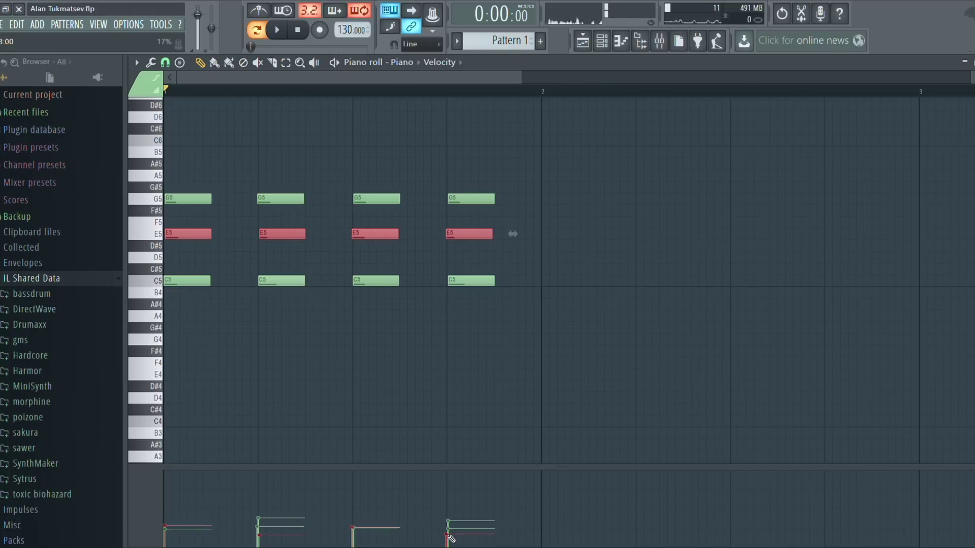
key("space")
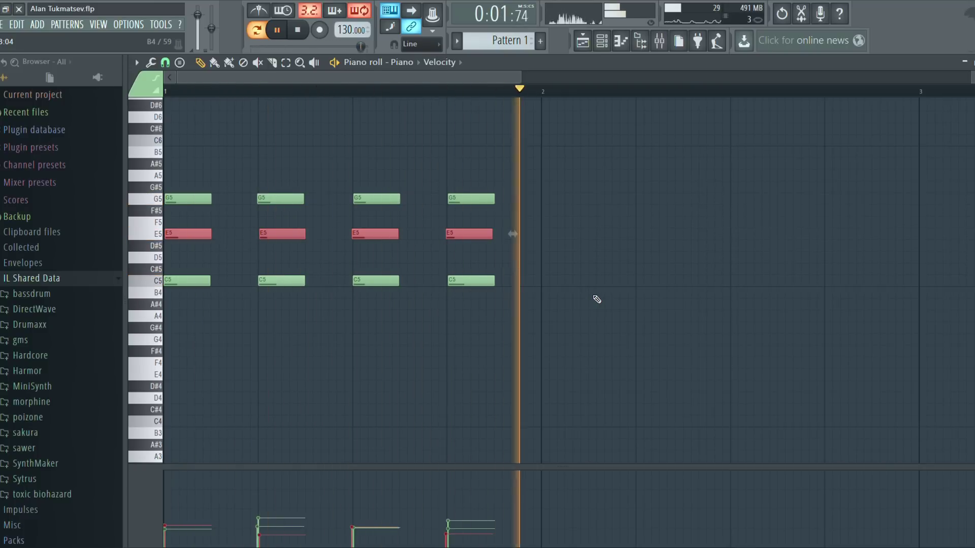
left_click(534, 166, "ctrl")
key("space")
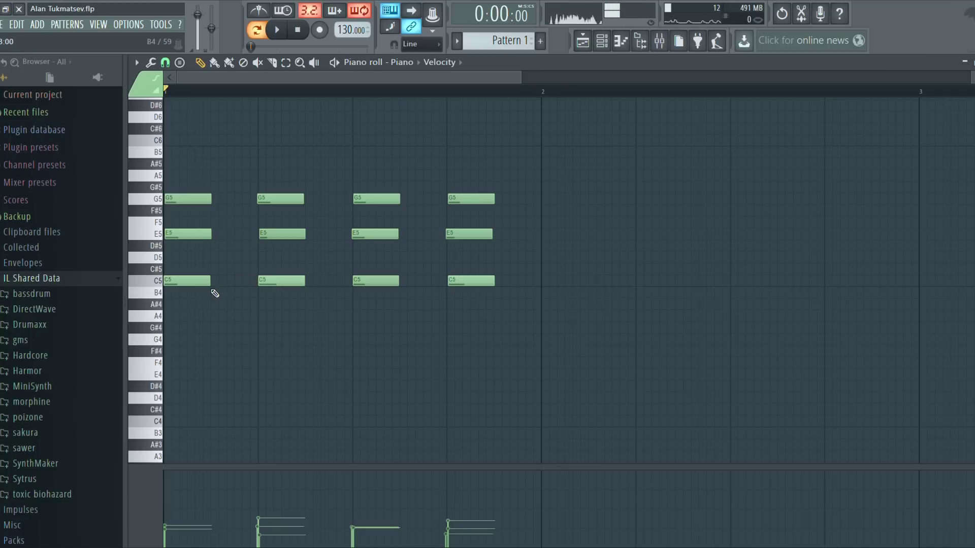
Step: Lengthen the first and third C5 notes and the second and fourth G5 notes almost to the next beat, and play the pattern
left_click_drag(219, 286, 251, 290)
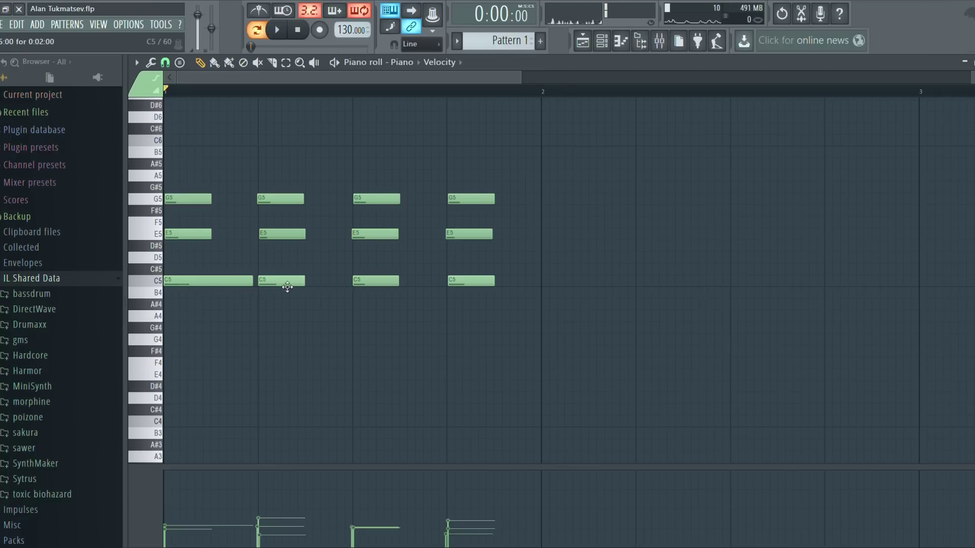
left_click_drag(321, 205, 353, 208)
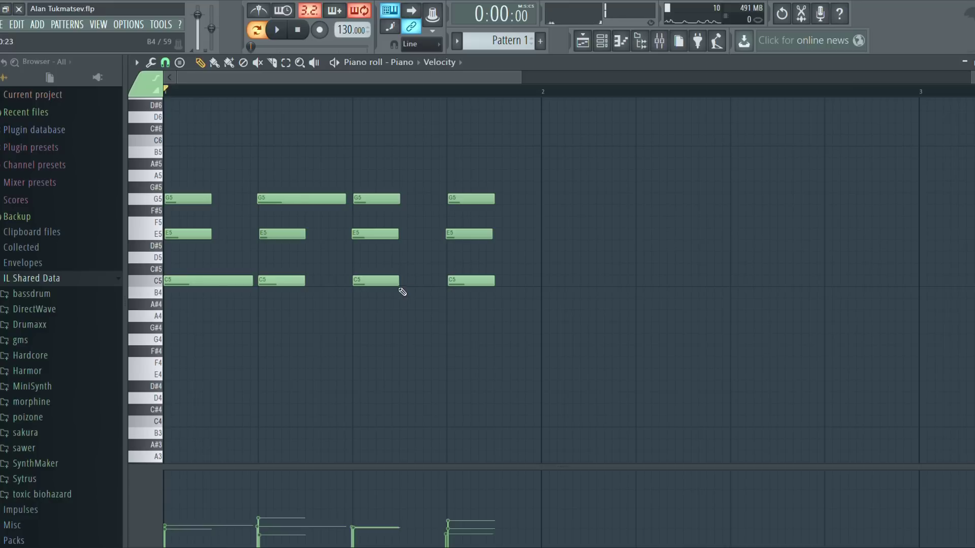
left_click_drag(400, 286, 447, 285)
left_click_drag(497, 203, 541, 206)
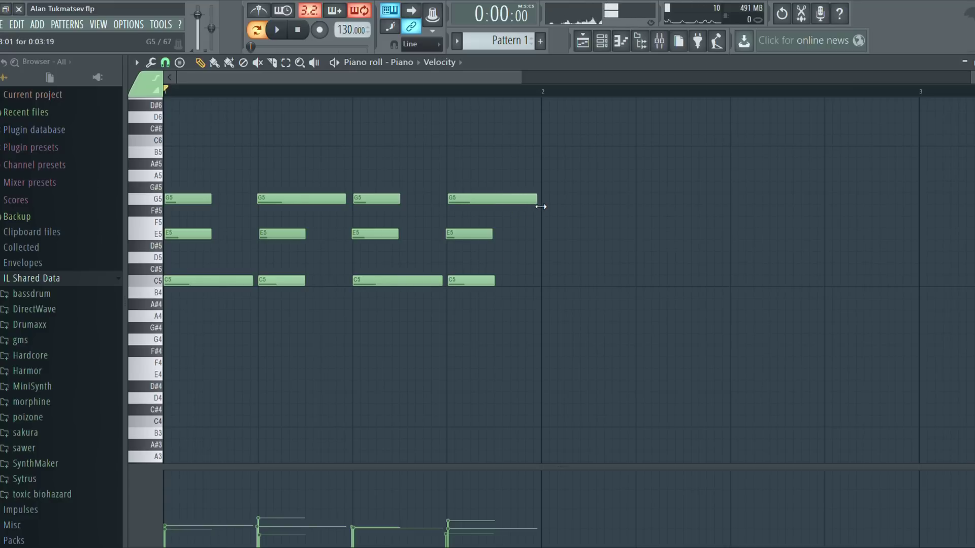
key("space")
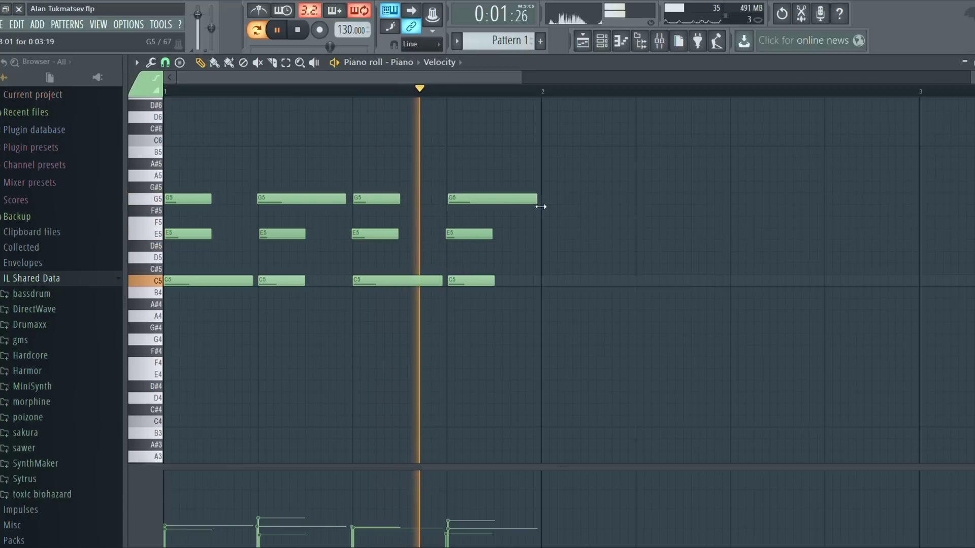
key("space")
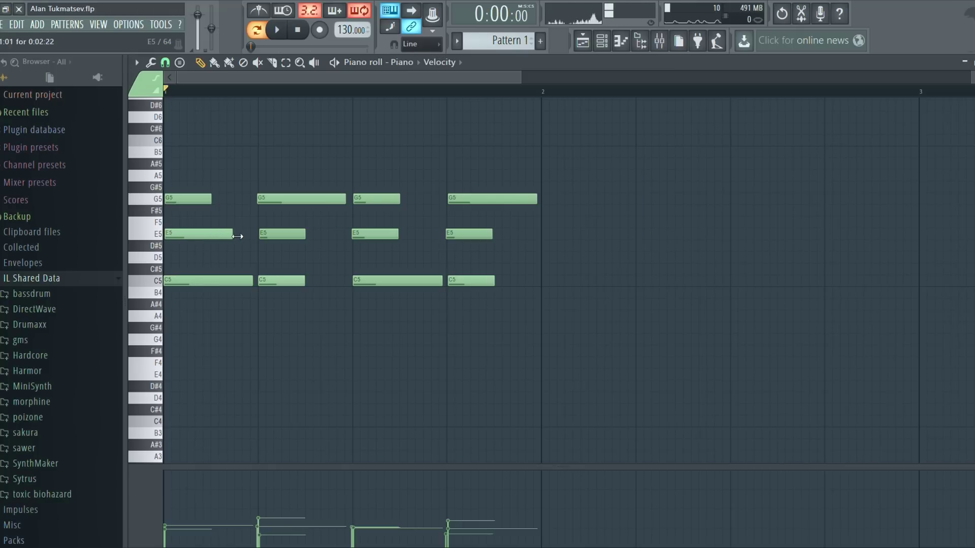
Step: Lengthen the first and third E5 notes, shorten the second and fourth E5 notes, and play the pattern
left_click_drag(308, 240, 303, 242)
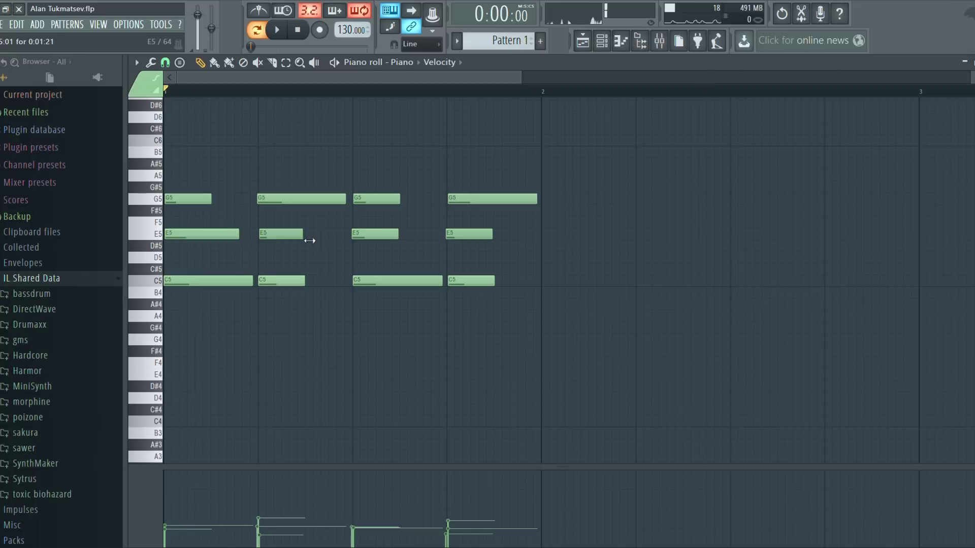
left_click_drag(402, 238, 420, 239)
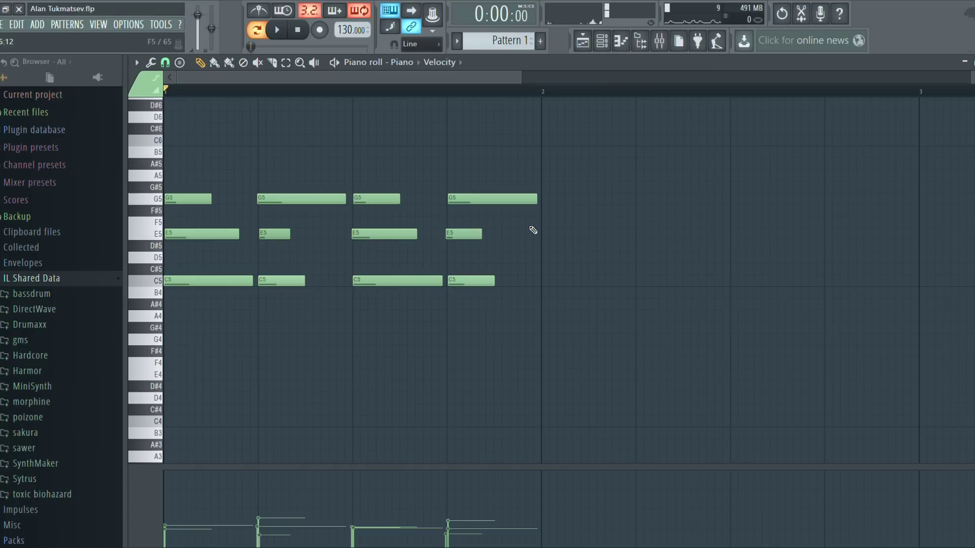
key("space")
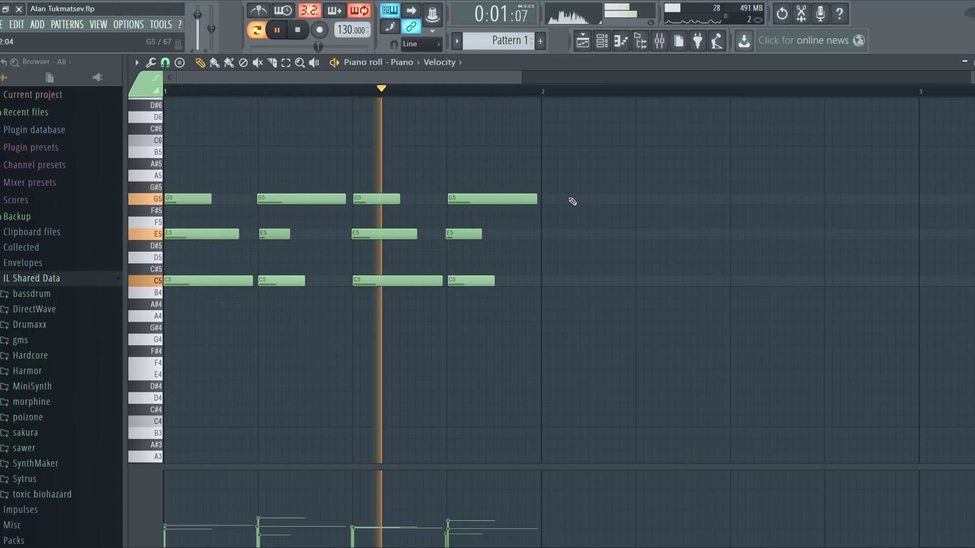
key("space")
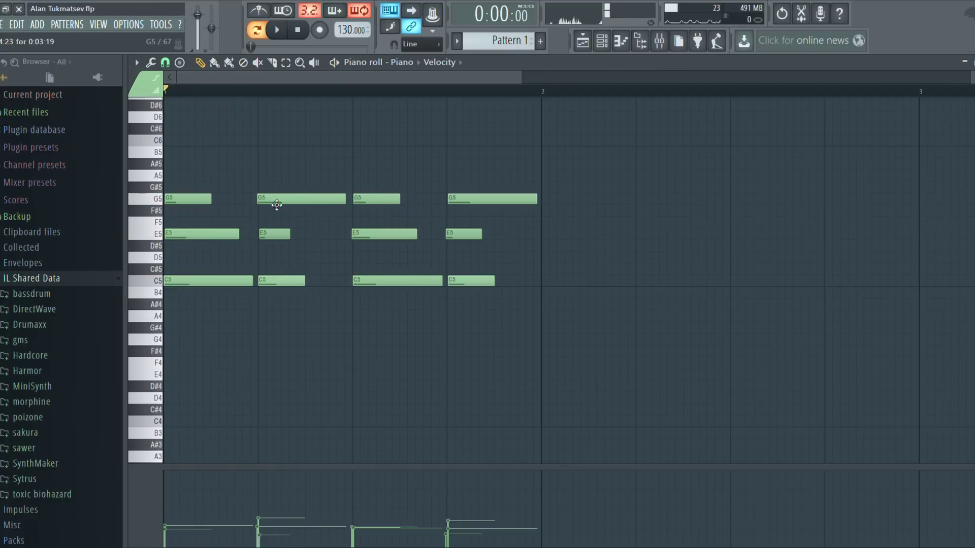
Step: Nudge the second and third G5 notes slightly later, playing the pattern after each move
left_click_drag(277, 205, 279, 206)
key("space")
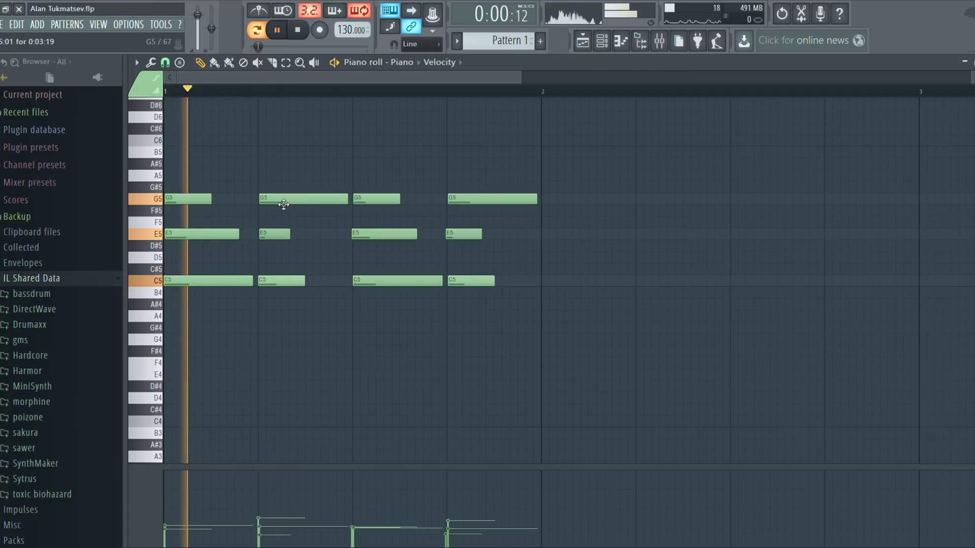
key("space")
left_click_drag(380, 207, 382, 207)
key("space")
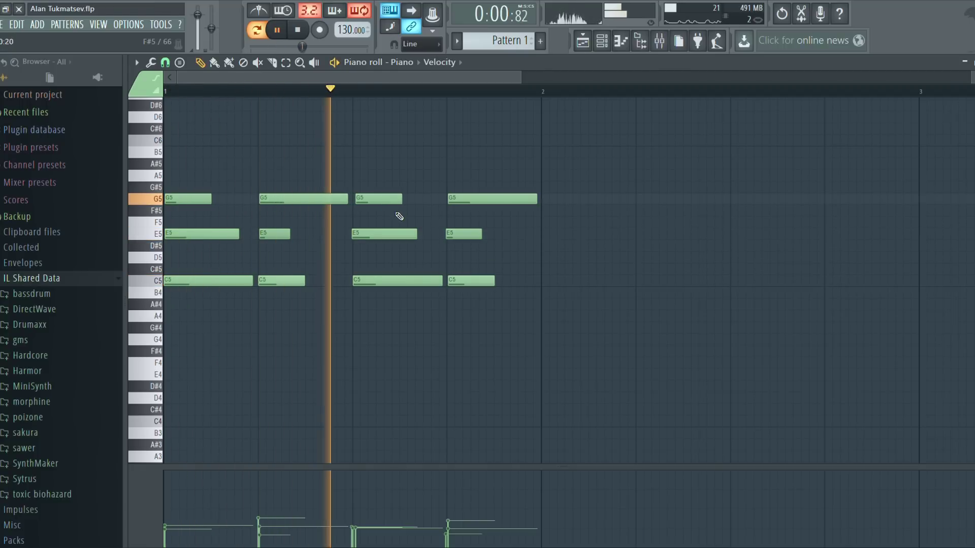
key("space")
Step: Nudge the second chord's E5 and G5 notes slightly later and play the pattern
left_click_drag(273, 241, 274, 241)
key("space")
key("space")
left_click_drag(283, 209, 284, 208)
key("space")
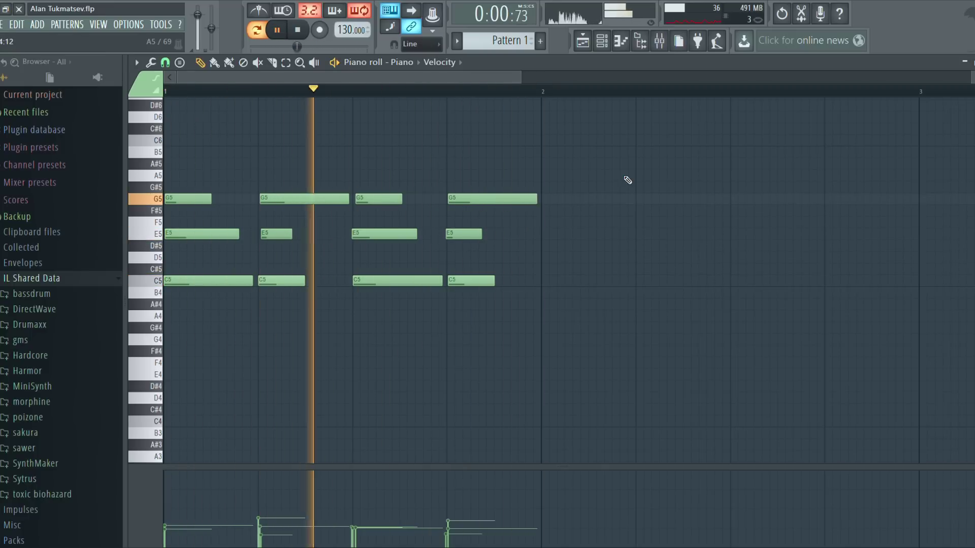
key("space")
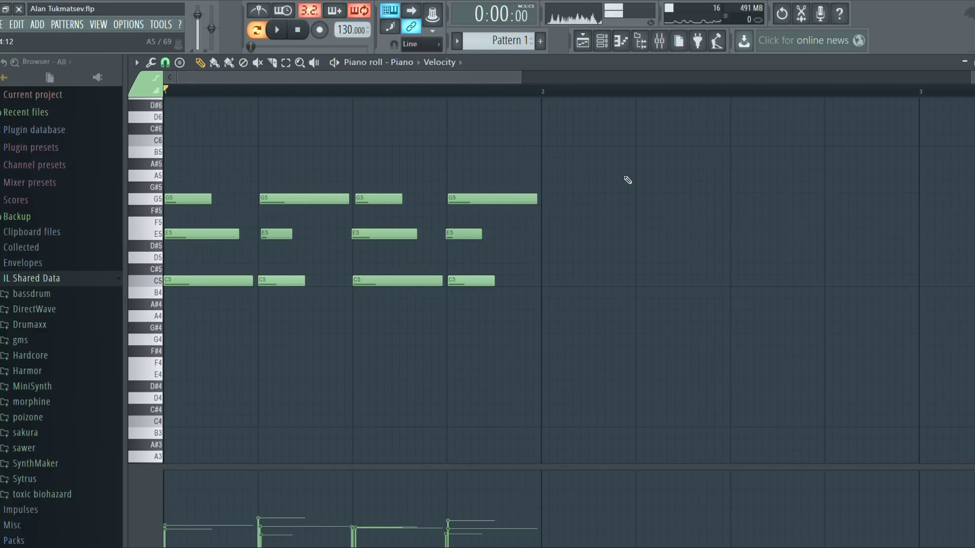
Step: Add a melody of E6, C6, E6, G6, E6 and C6 with varied note lengths above the chords and play it
scroll(628, 181, "up", 3)
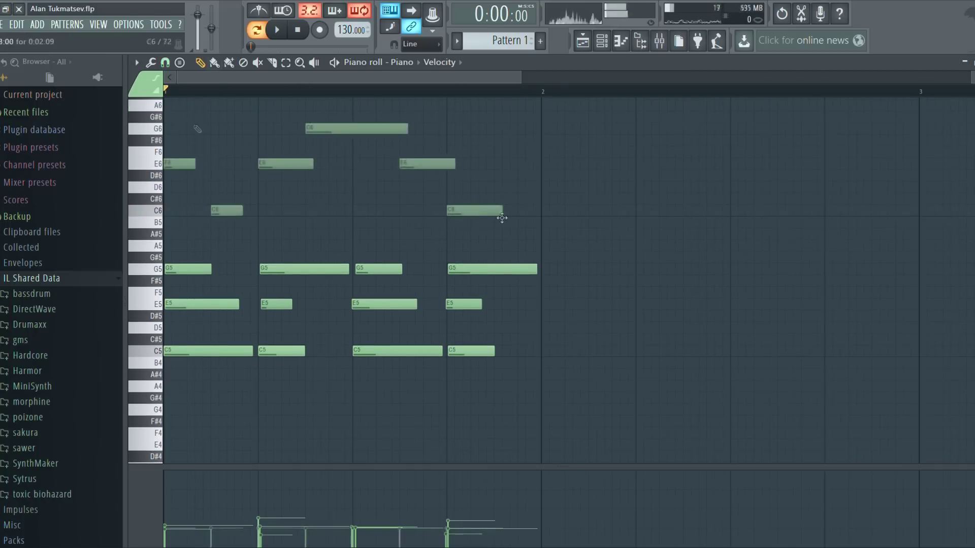
key("space")
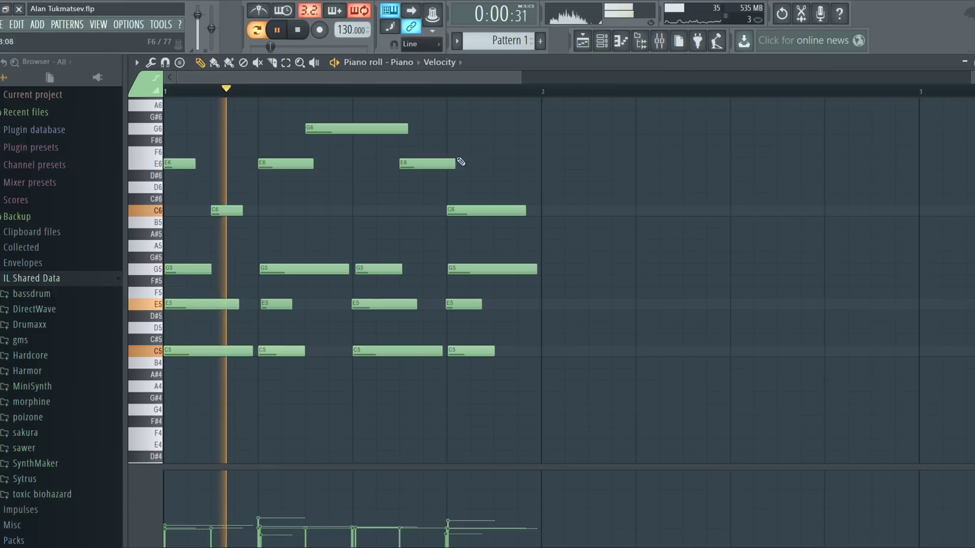
key("space")
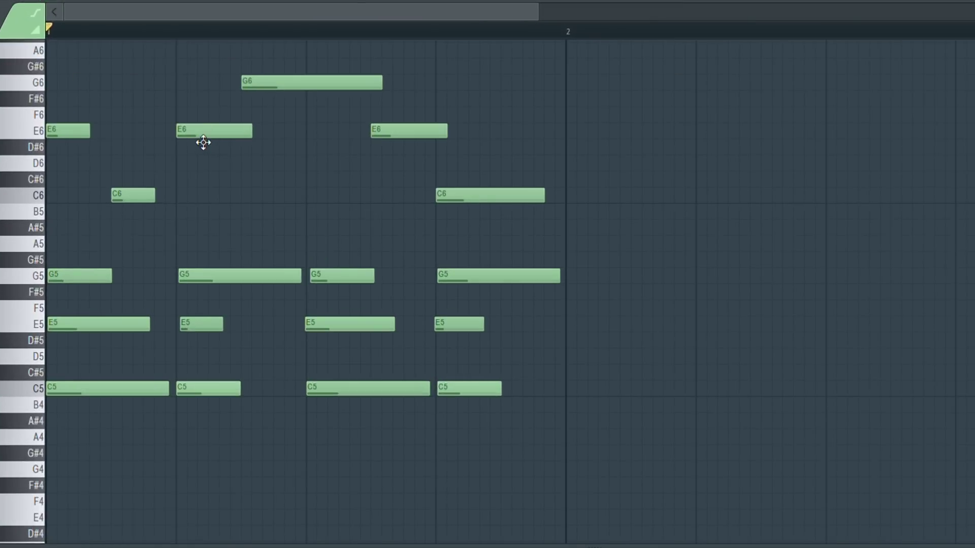
Step: Offset the melody by moving the second and third E6 and the G6 slightly later and both C6 notes slightly earlier, and play it
left_click_drag(205, 136, 207, 135)
left_click_drag(132, 199, 133, 203)
left_click_drag(261, 93, 266, 94)
left_click(414, 142)
left_click_drag(414, 143, 418, 143)
left_click_drag(465, 199, 458, 203)
key("space")
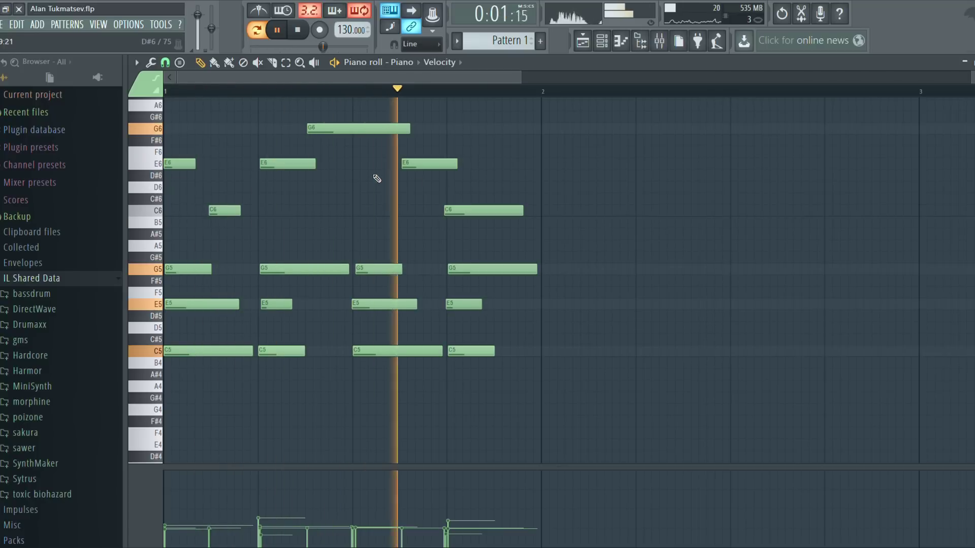
key("space")
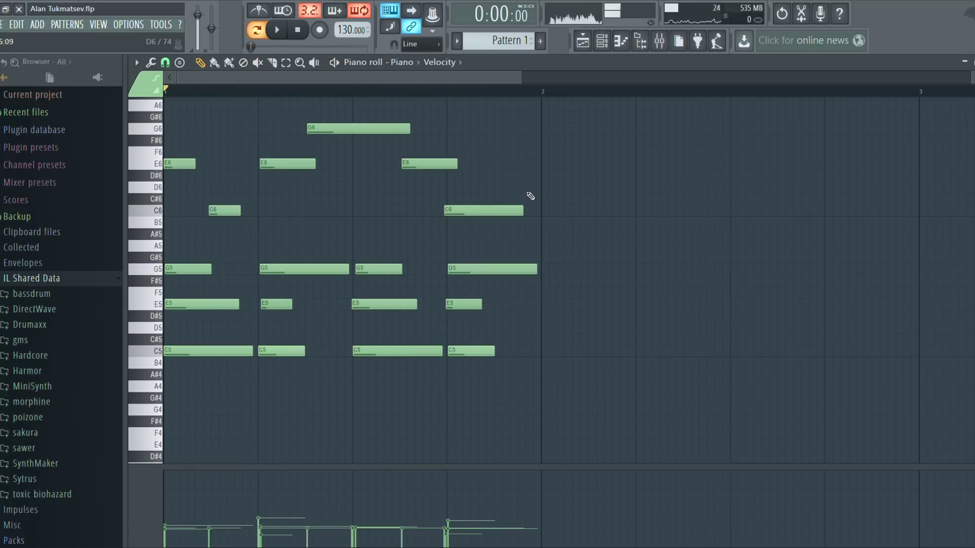
Step: Select the melody notes, lower their velocities to differing levels and play the whole pattern
left_click_drag(540, 239, 163, 124)
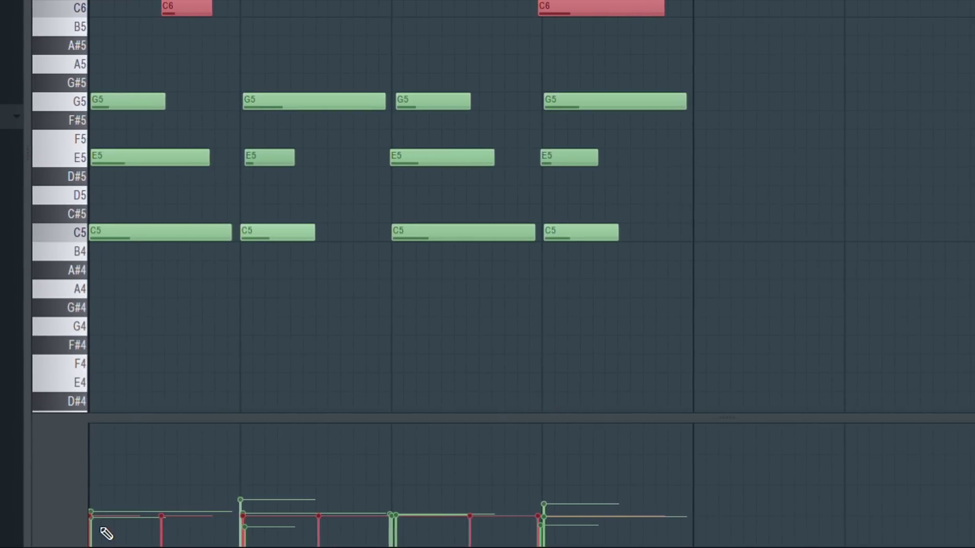
left_click(103, 526)
mouse_move(175, 535)
left_mouse_down()
mouse_move(166, 537)
mouse_move(429, 536)
mouse_move(515, 513)
mouse_move(529, 535)
left_mouse_up()
key("space")
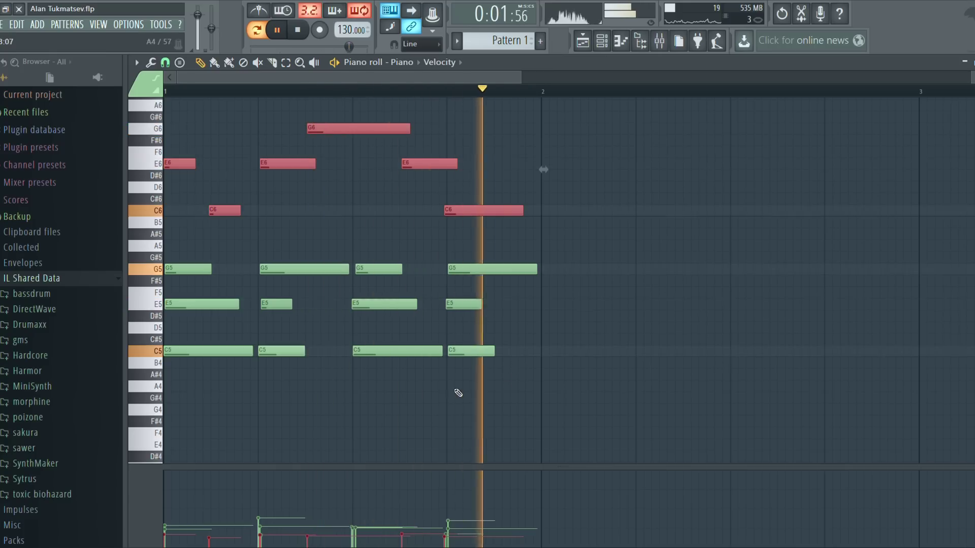
key("space")
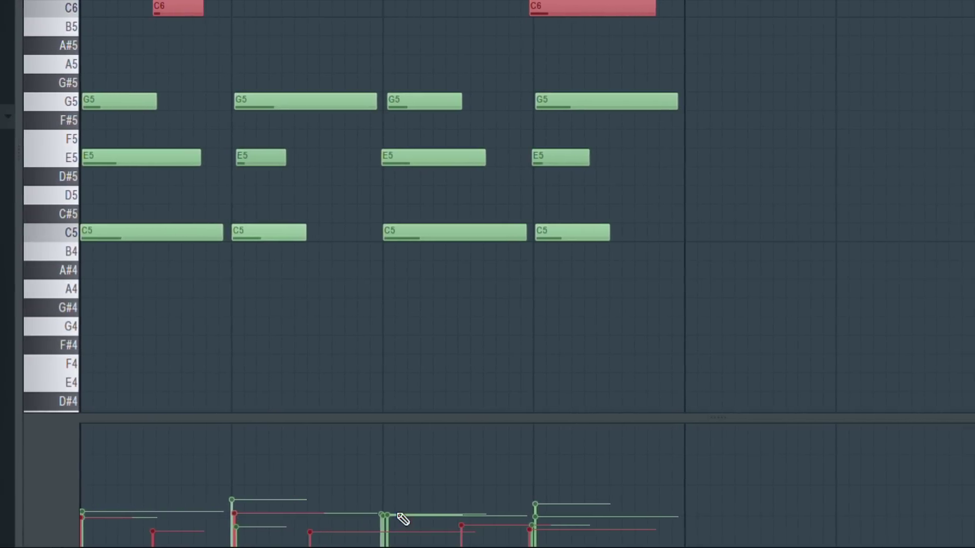
key("space")
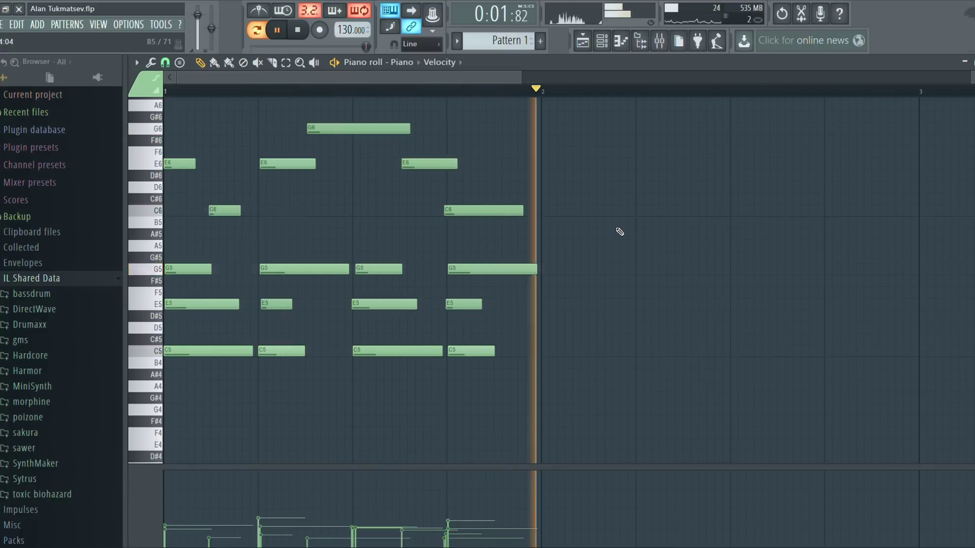
key("space")
Step: Copy the four C5 notes down as bass notes on A3, A3, C4 and C4, adding a short A3 just before the third beat
scroll(619, 232, "down", 1)
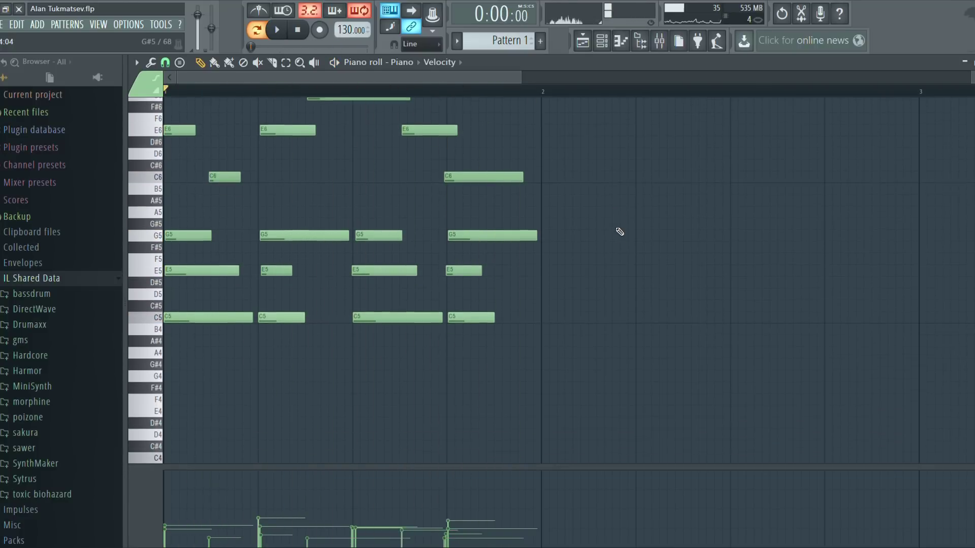
left_click_drag(550, 350, 185, 304)
scroll(185, 321, "down", 2)
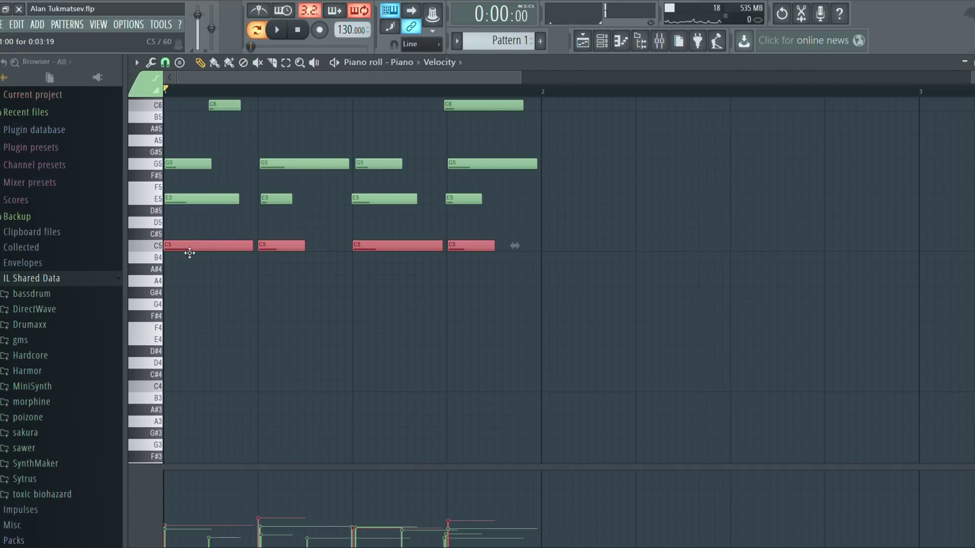
left_click_drag(196, 253, 200, 341)
left_click_drag(355, 397, 345, 394)
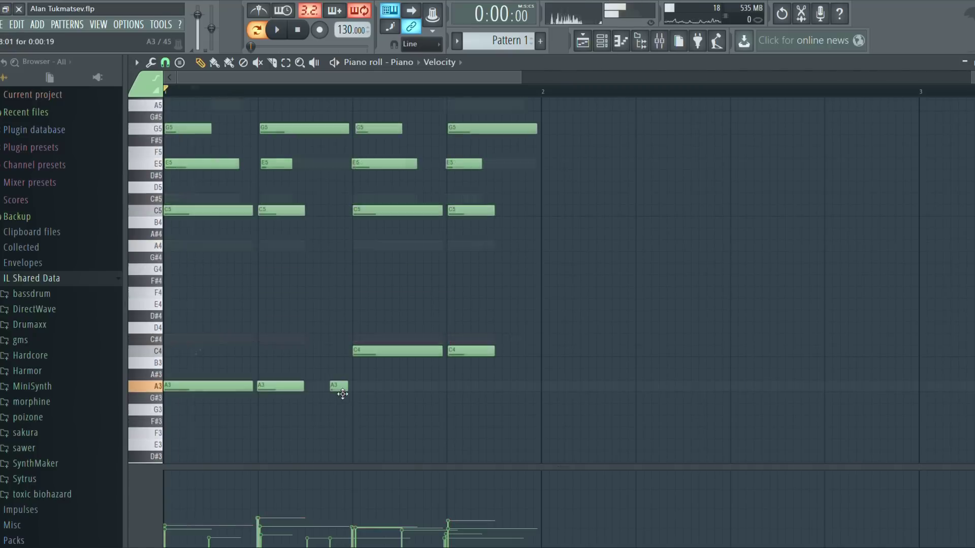
Step: Play back the whole pattern to hear the bass notes together with the chords and melody, and stop playback
key("space")
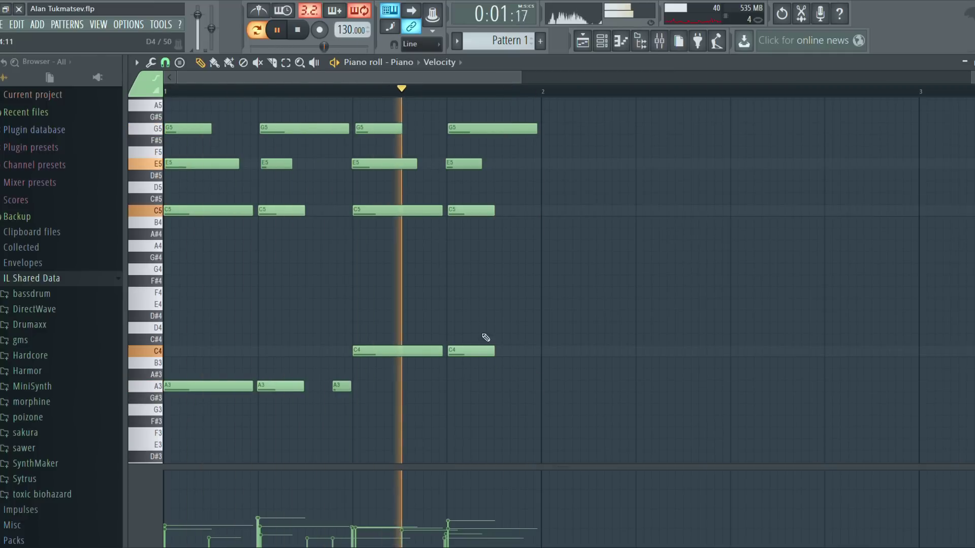
scroll(484, 329, "up", 3)
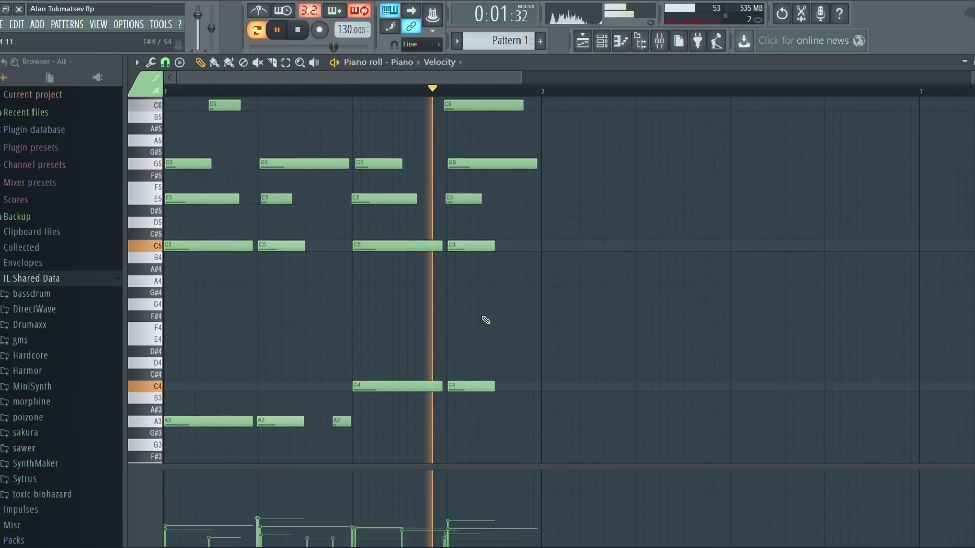
scroll(676, 274, "up", 3)
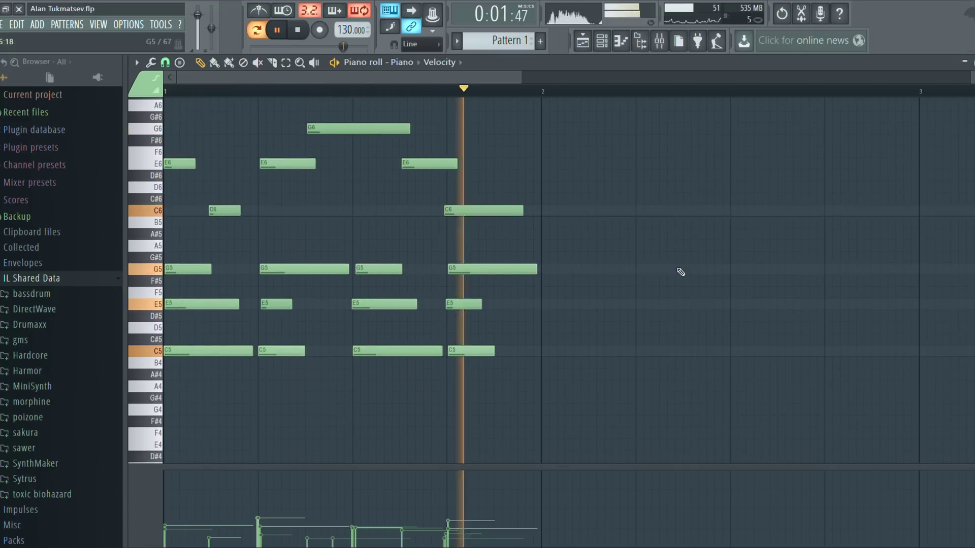
key("space")
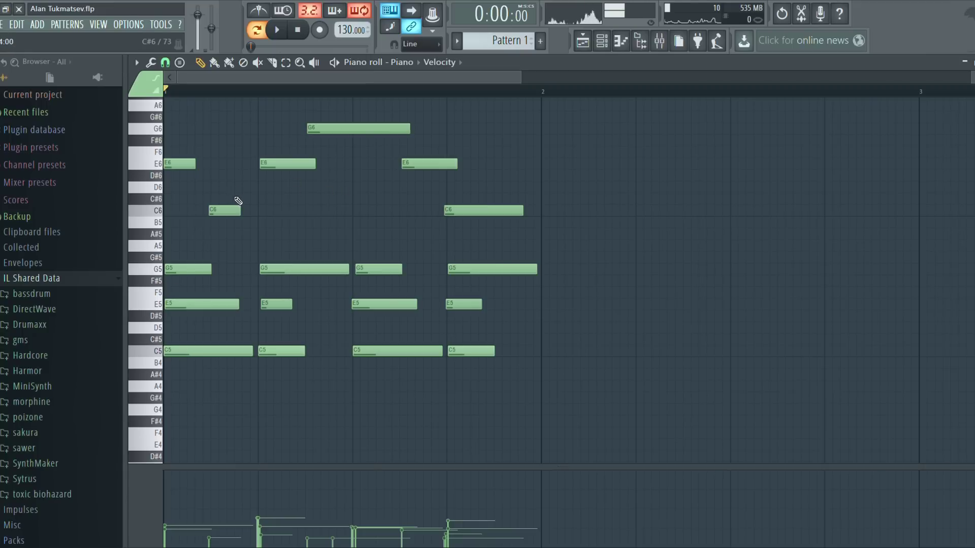
scroll(261, 219, "down", 3)
scroll(274, 246, "down", 3)
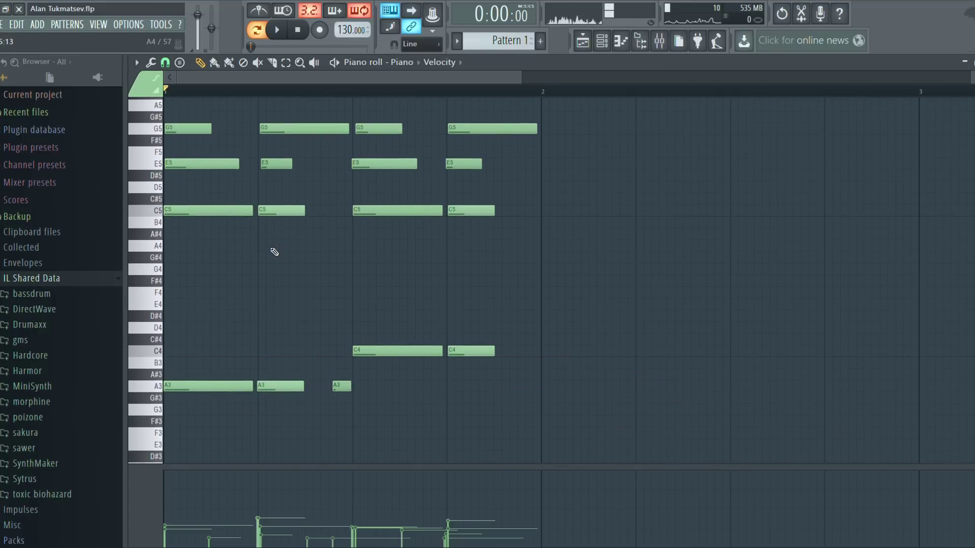
scroll(274, 252, "up", 5)
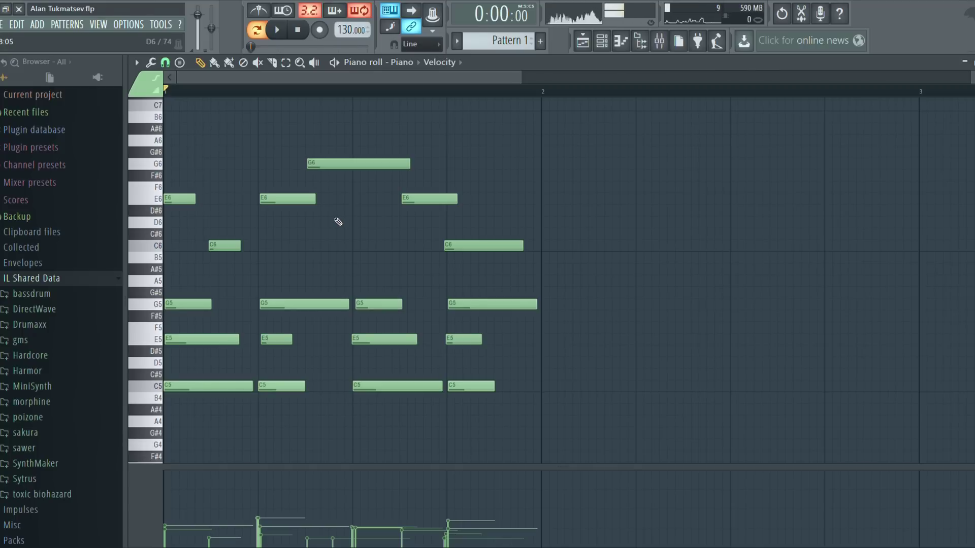
scroll(327, 196, "down", 3)
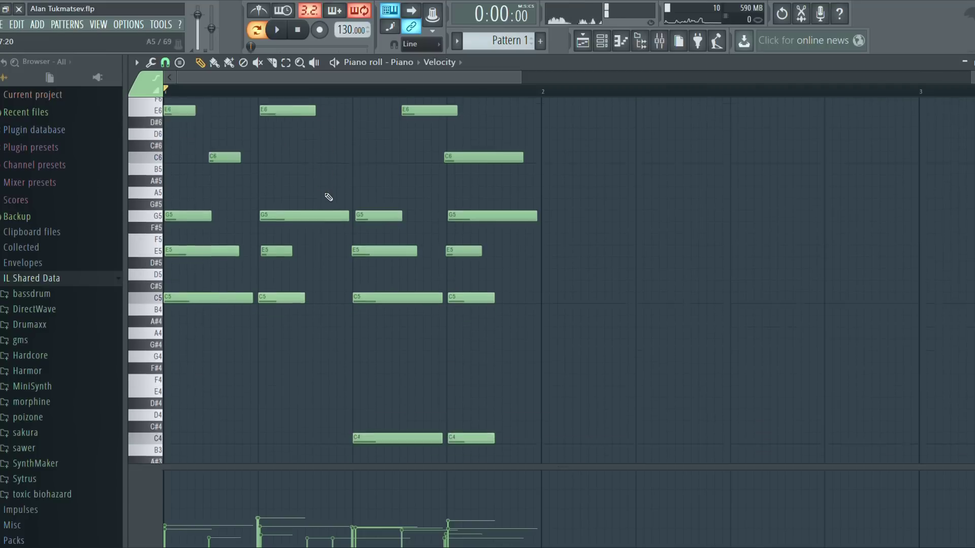
scroll(587, 245, "up", 1)
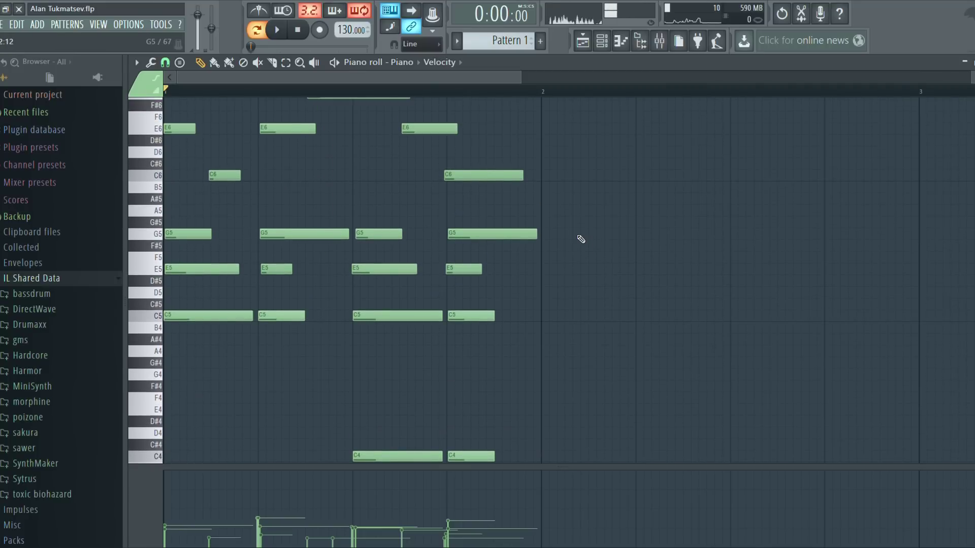
scroll(580, 239, "up", 3)
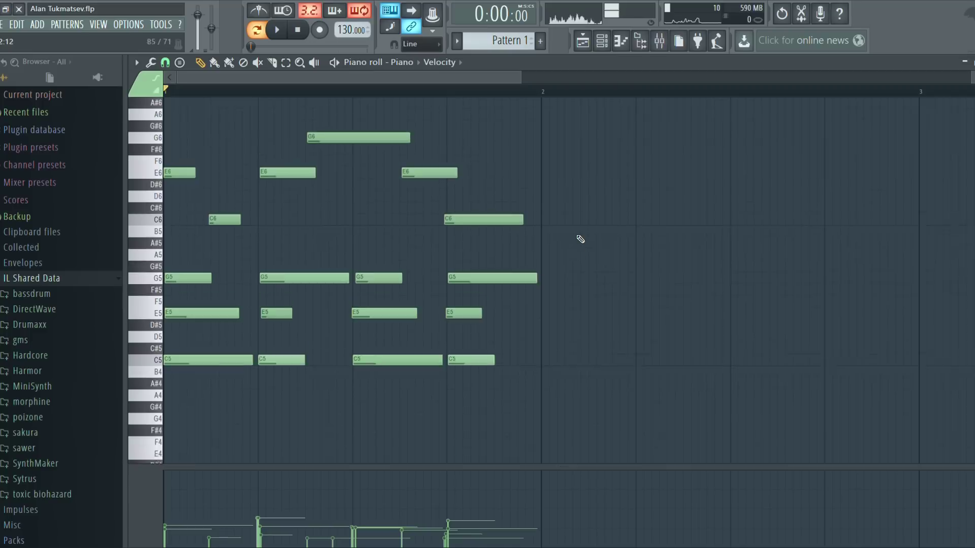